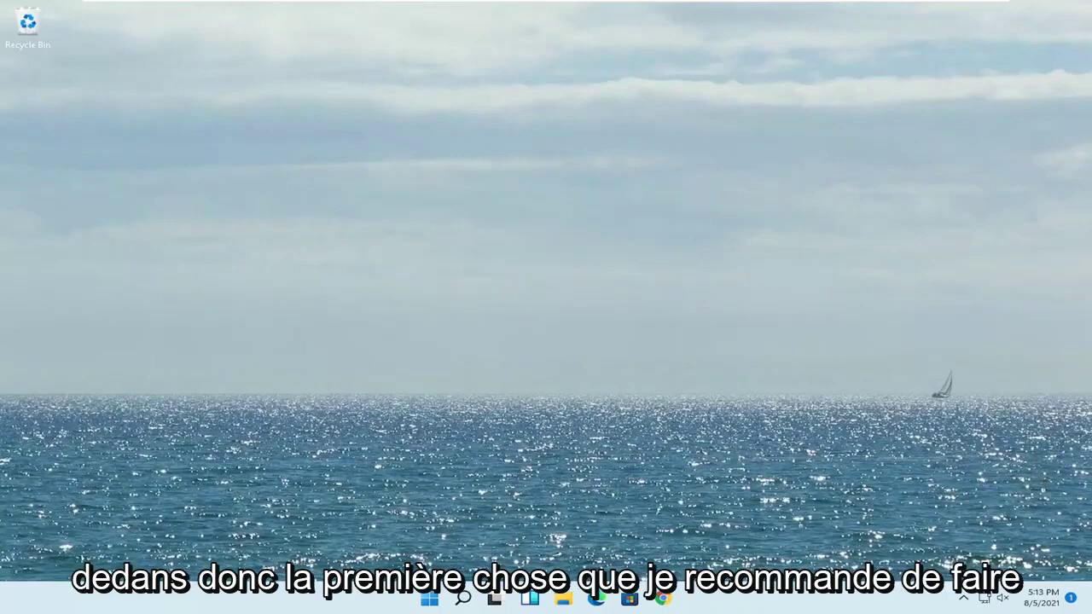
Search 'advanced system' to open System Properties and show its Hardware tab.
click(463, 598)
text(advance)
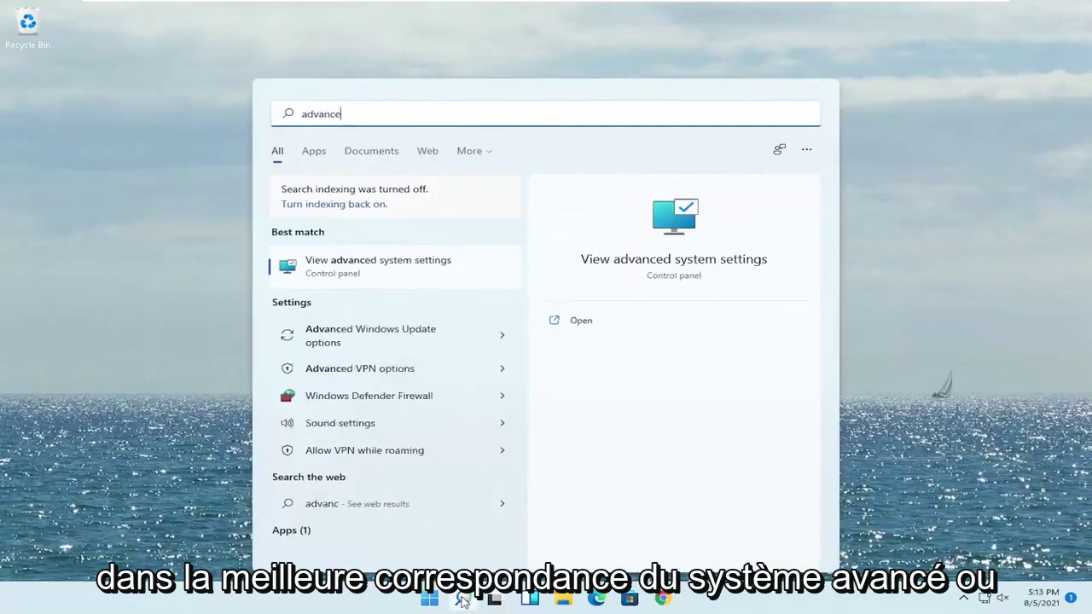
text(d system)
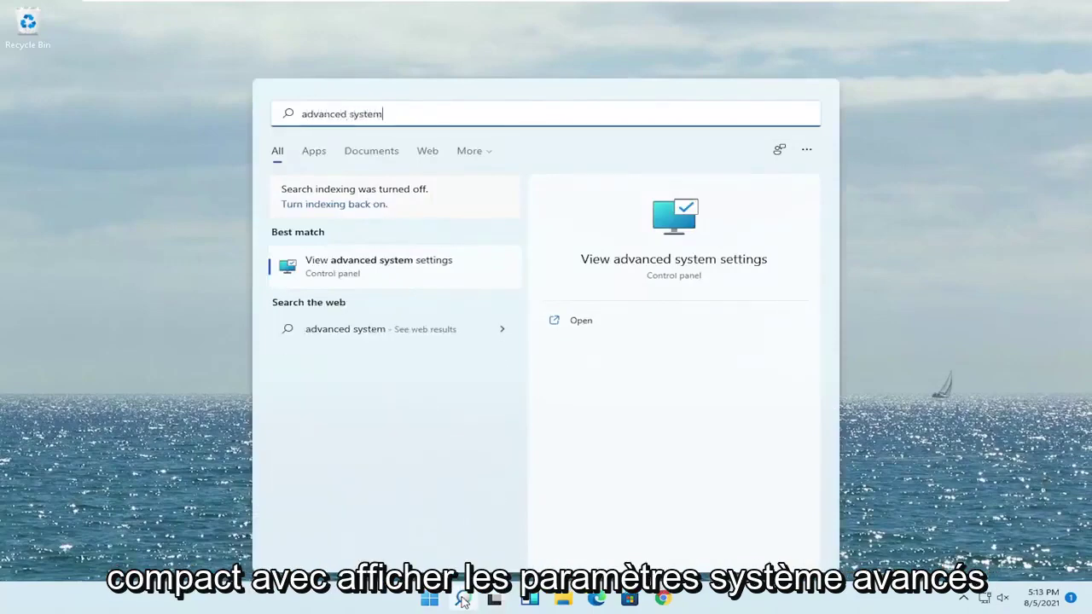
click(370, 270)
drag(212, 43, 543, 128)
click(469, 154)
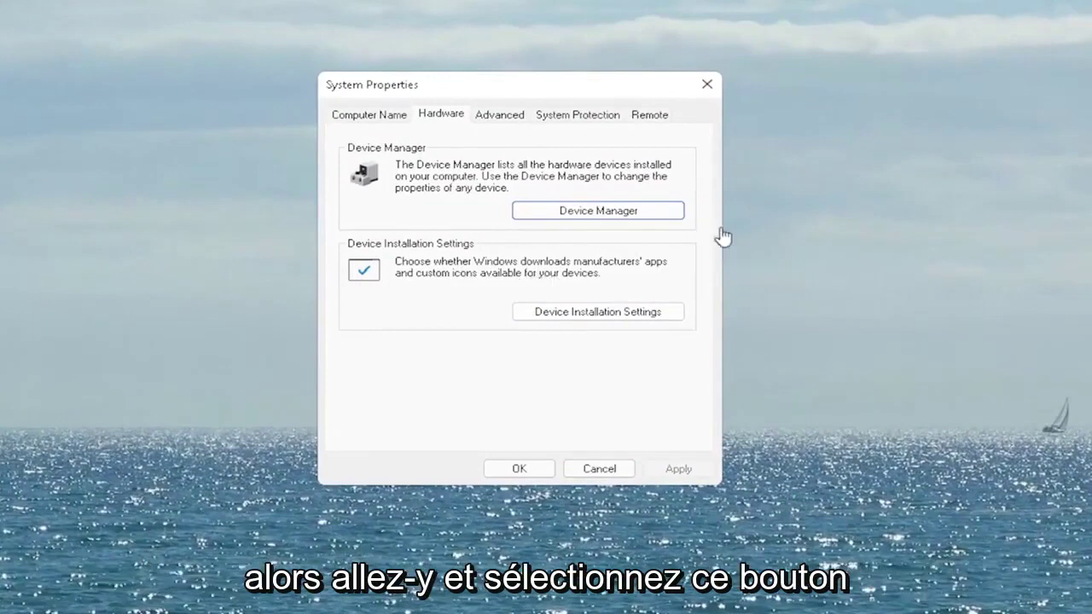
Set Device Installation Settings to Yes (recommended), save the change, and close System Properties.
click(592, 312)
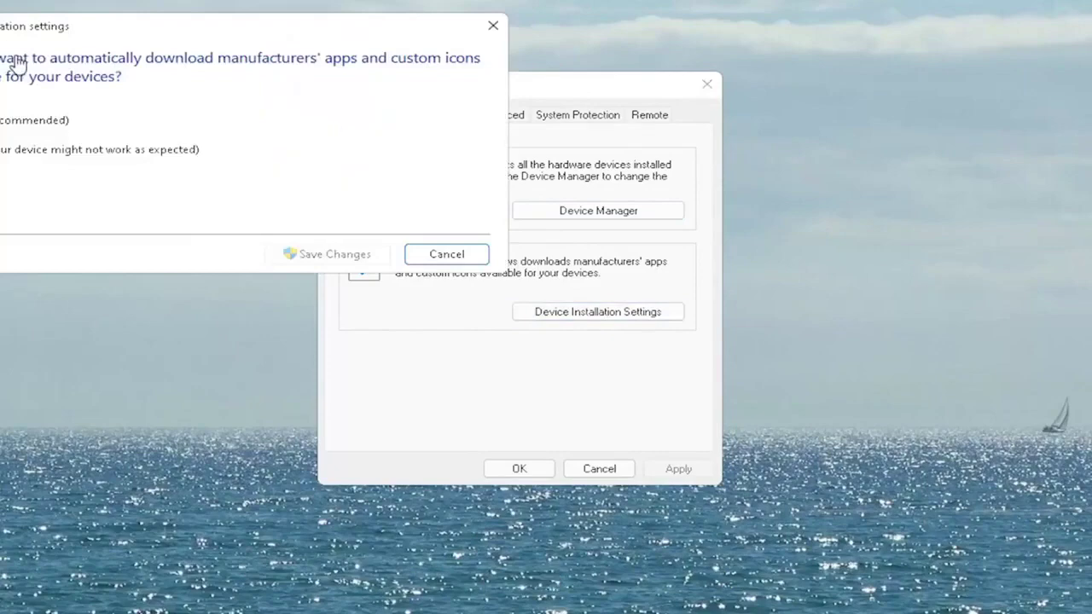
drag(77, 34, 320, 97)
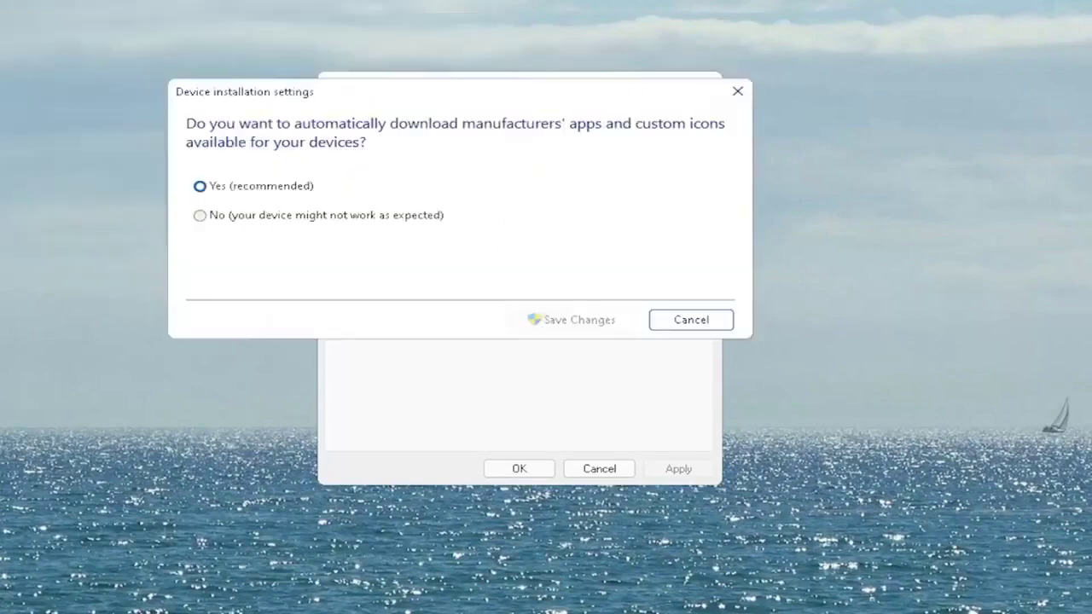
click(249, 194)
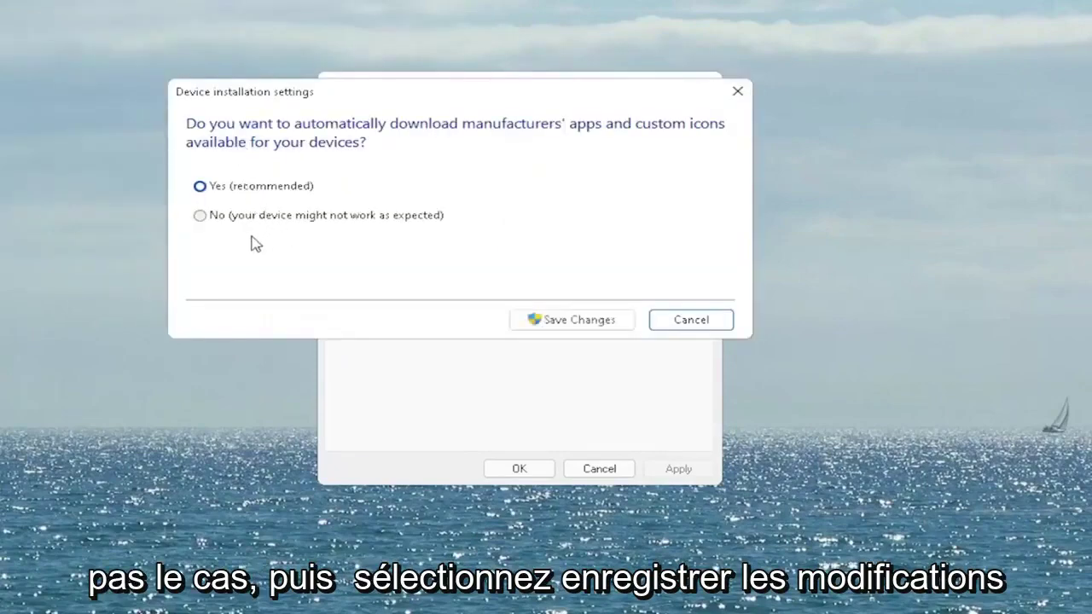
click(626, 317)
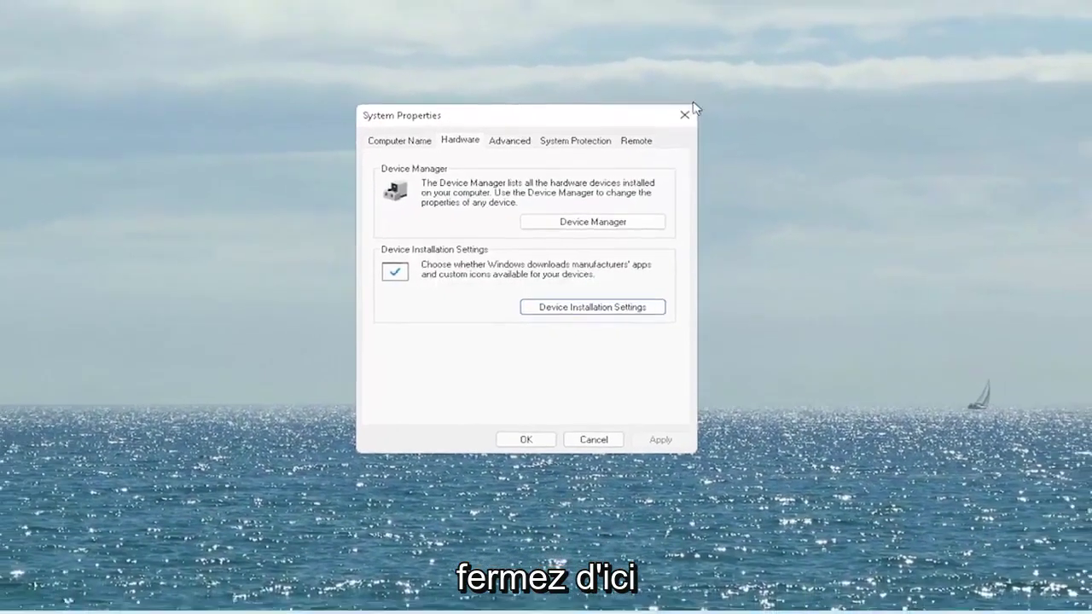
click(706, 85)
Open Device Manager and select High Definition Audio Device under Sound, video and game controllers.
click(463, 598)
text(device manager)
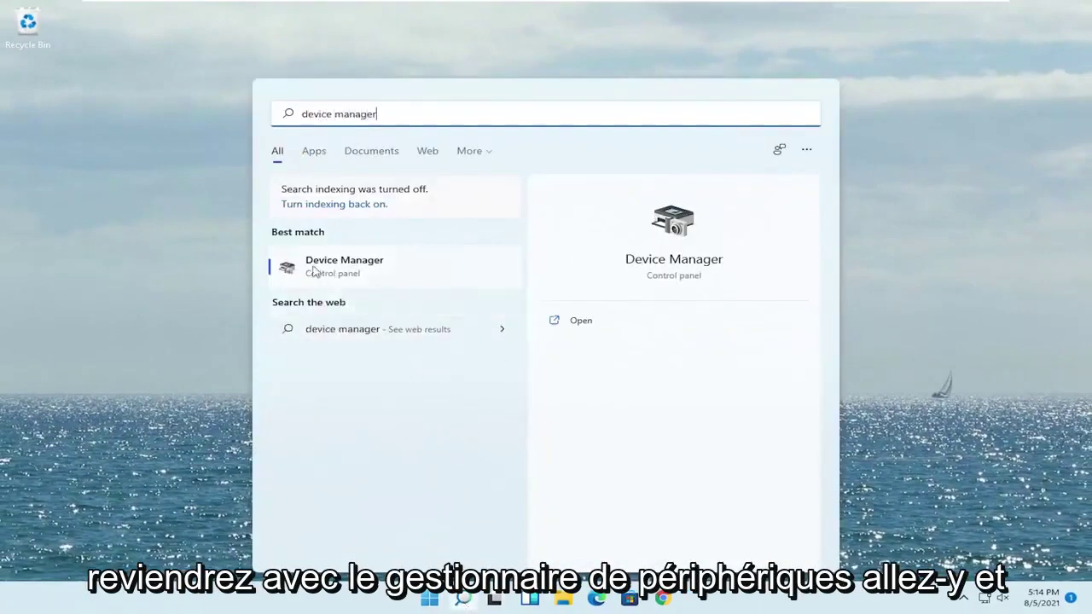
click(369, 268)
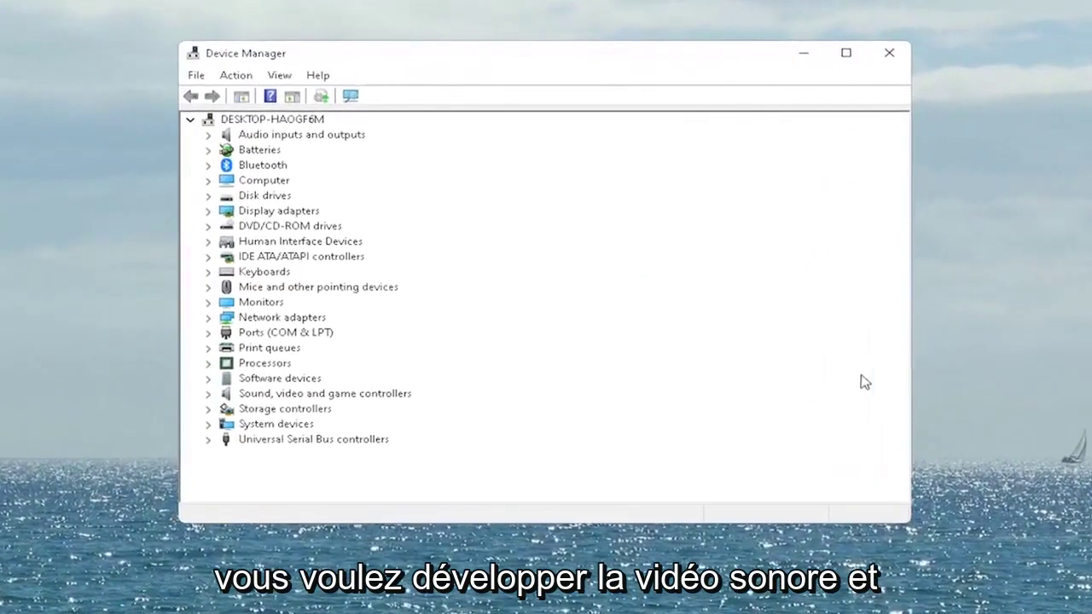
double_click(284, 394)
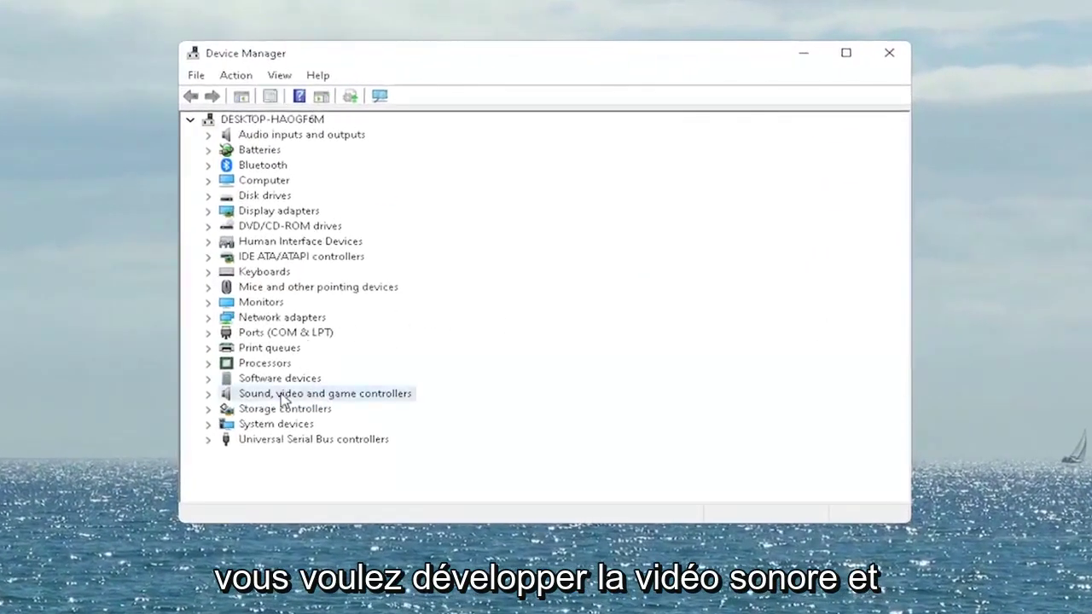
click(330, 408)
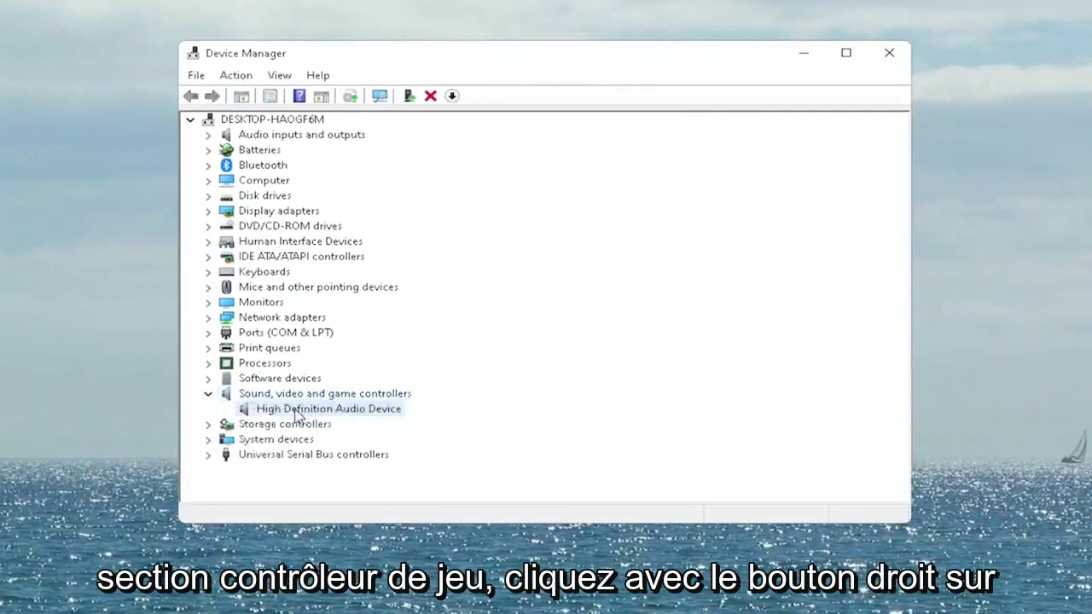
Open the High Definition Audio Device properties and launch Update Driver from its Driver tab.
right_click(331, 412)
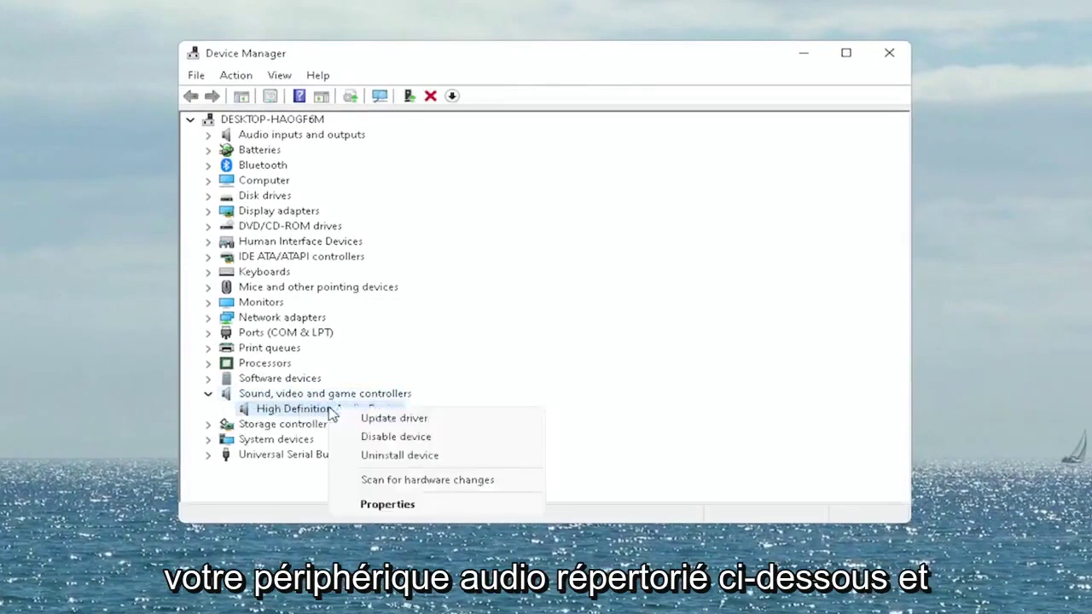
click(377, 506)
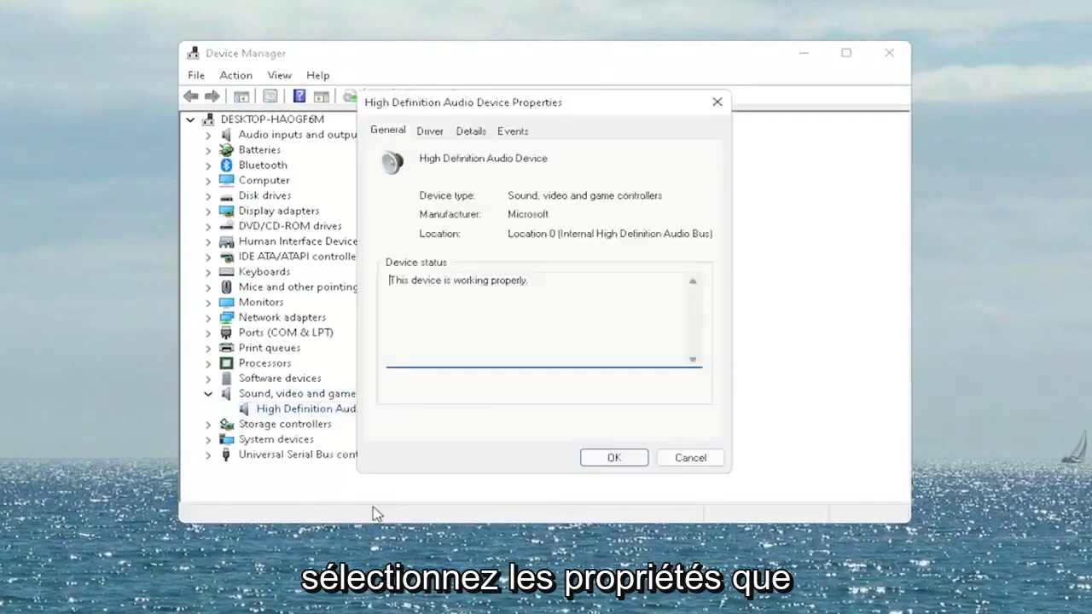
click(433, 135)
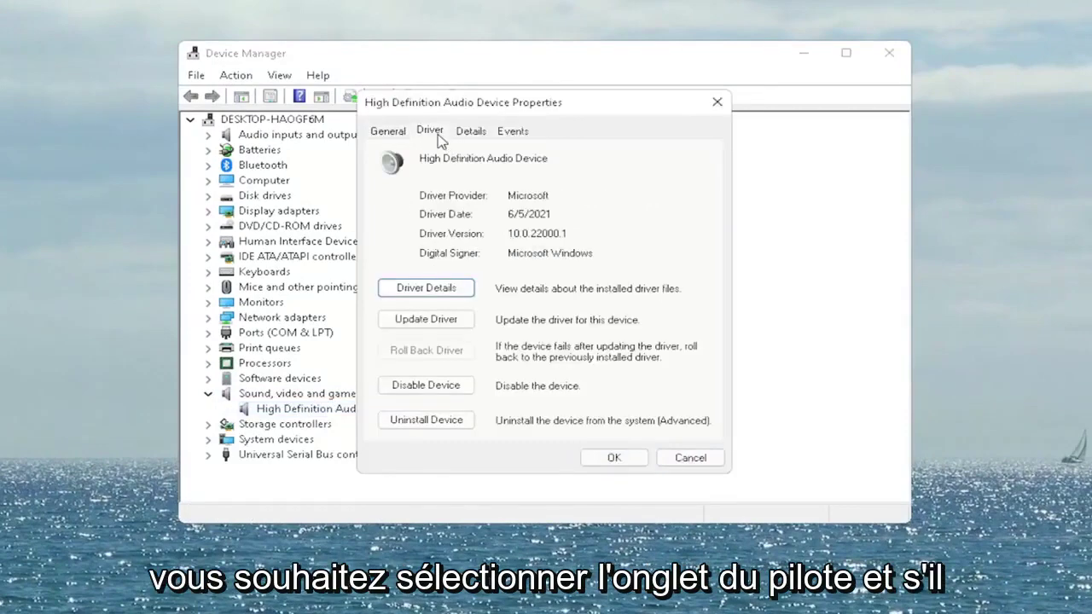
click(435, 321)
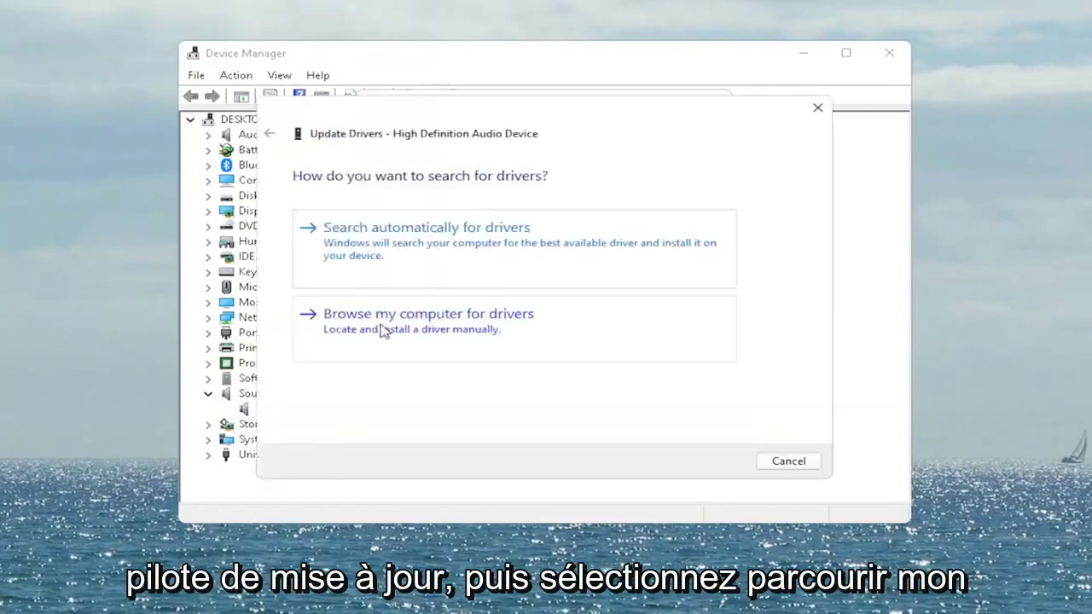
Reinstall the High Definition Audio Device driver from the computer's compatible list, accepting the warning.
click(498, 320)
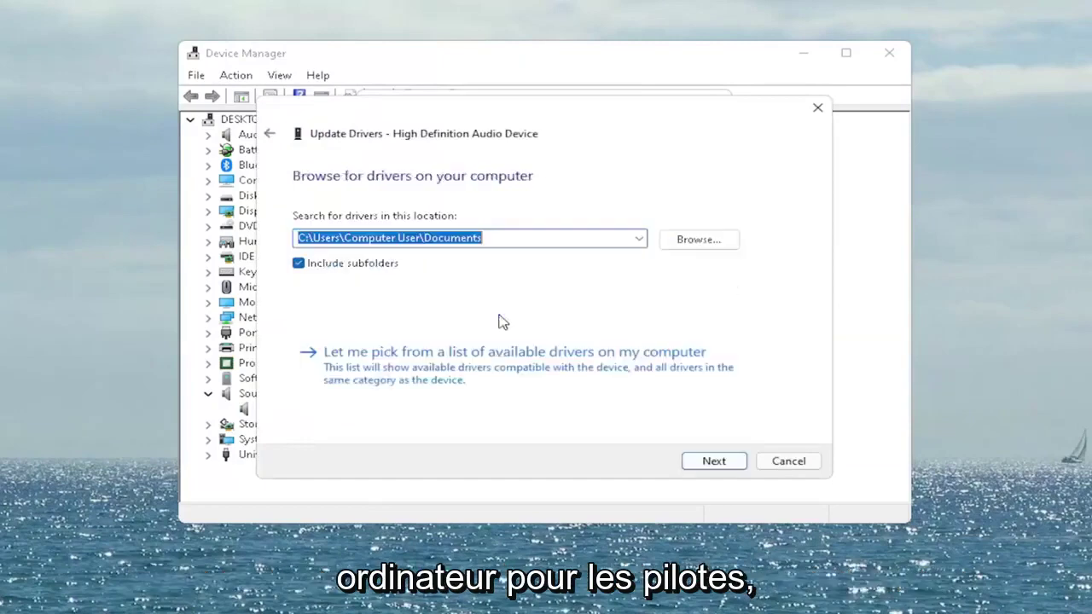
click(419, 369)
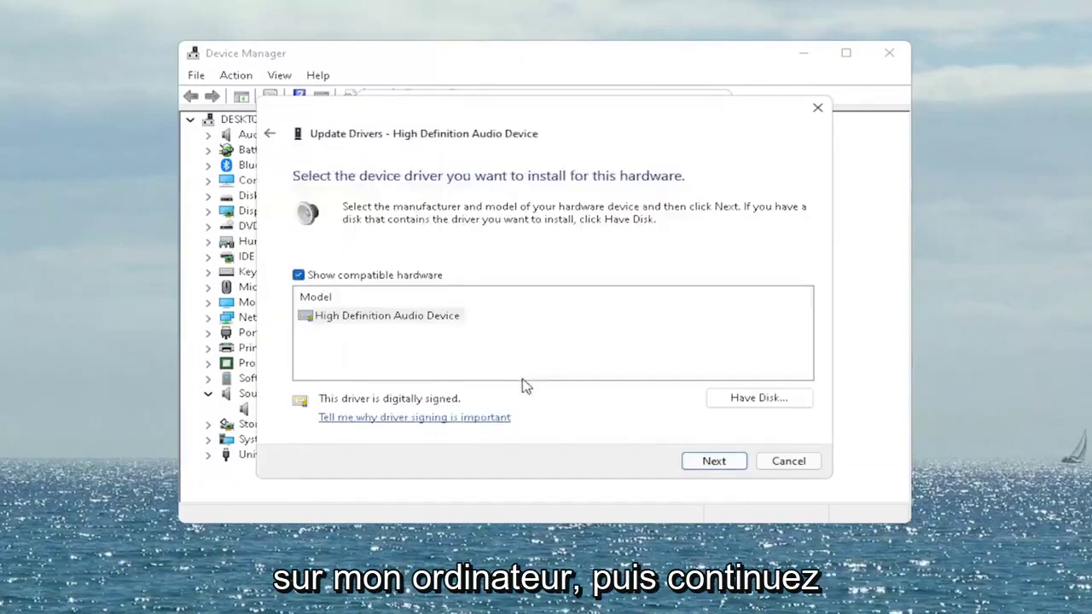
click(365, 318)
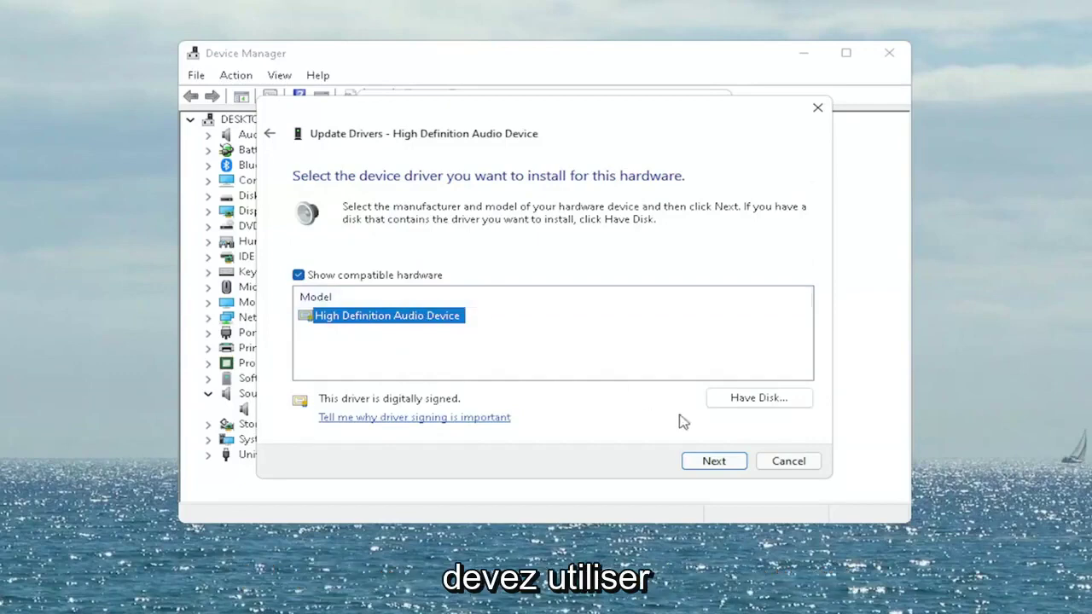
click(711, 462)
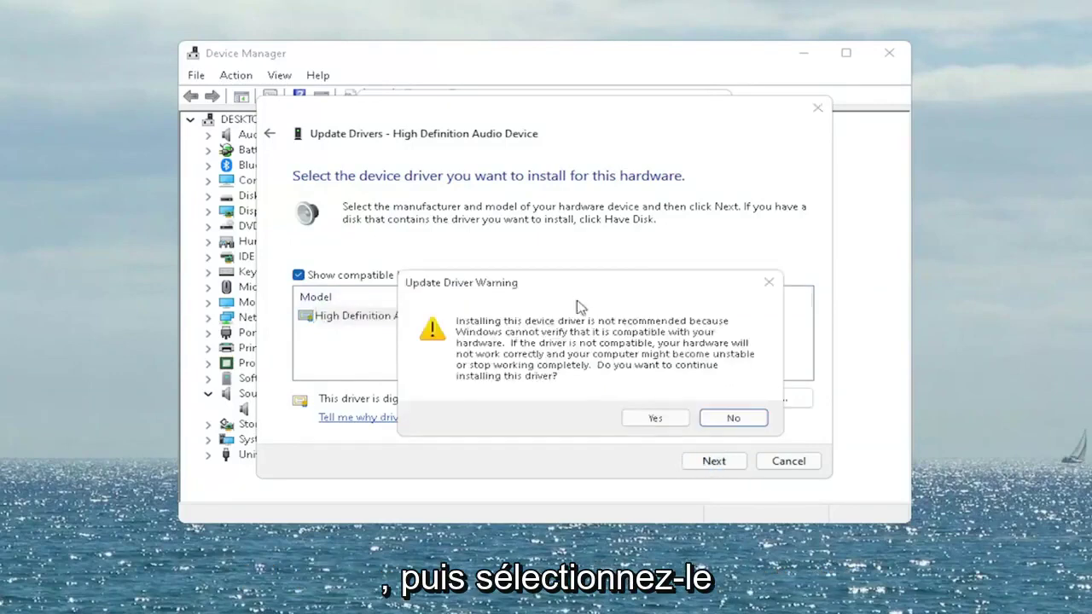
drag(560, 282, 503, 248)
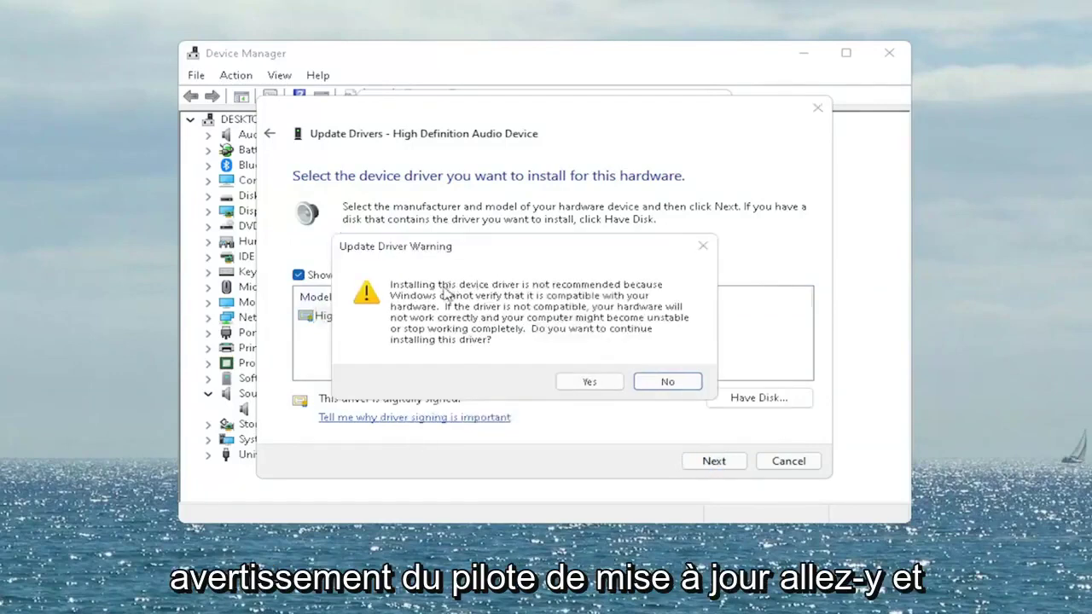
click(599, 382)
click(789, 461)
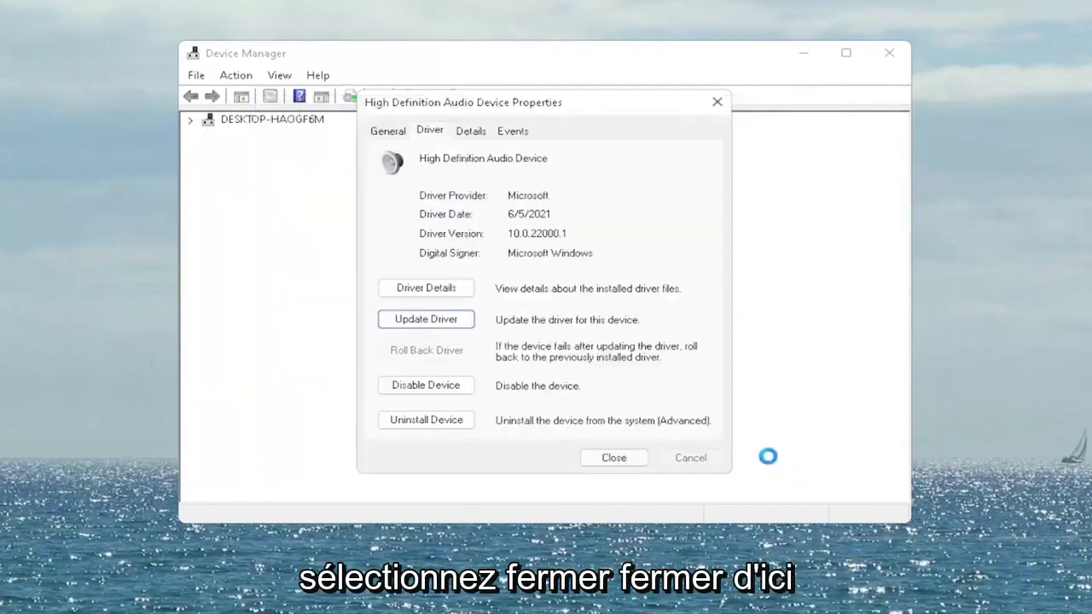
Close the audio device properties and accept the prompt to restart Windows.
click(626, 458)
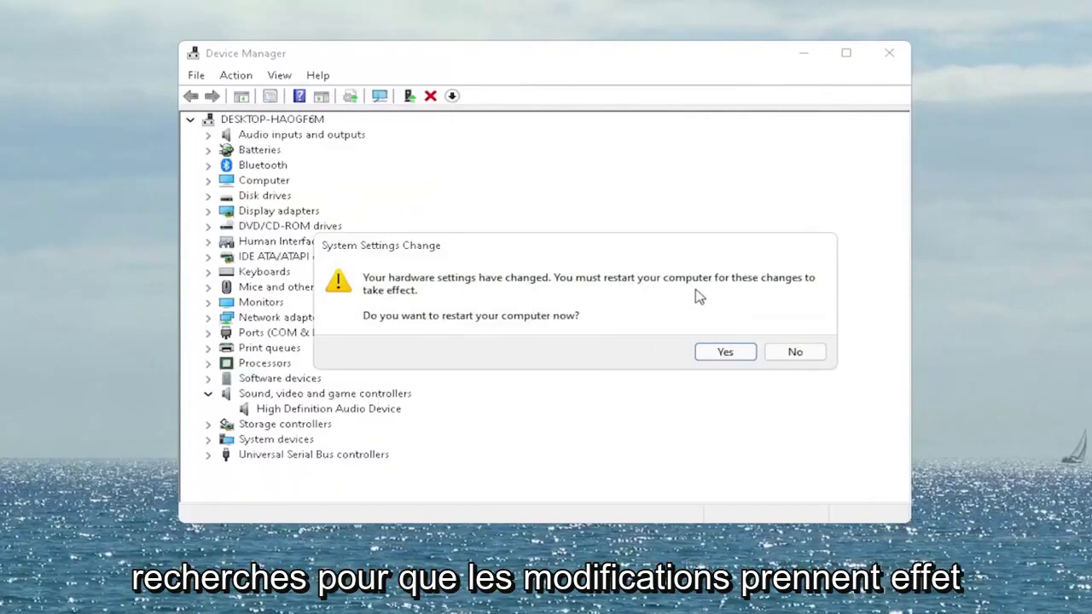
click(738, 352)
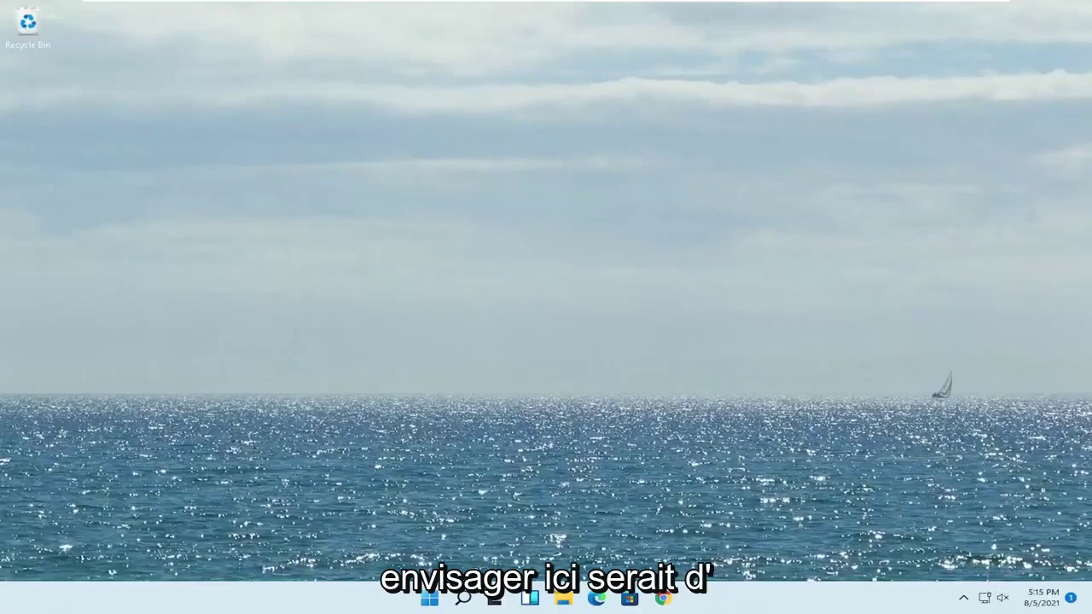
Open the Bluetooth & devices settings page from the taskbar's hidden Bluetooth icon.
click(964, 598)
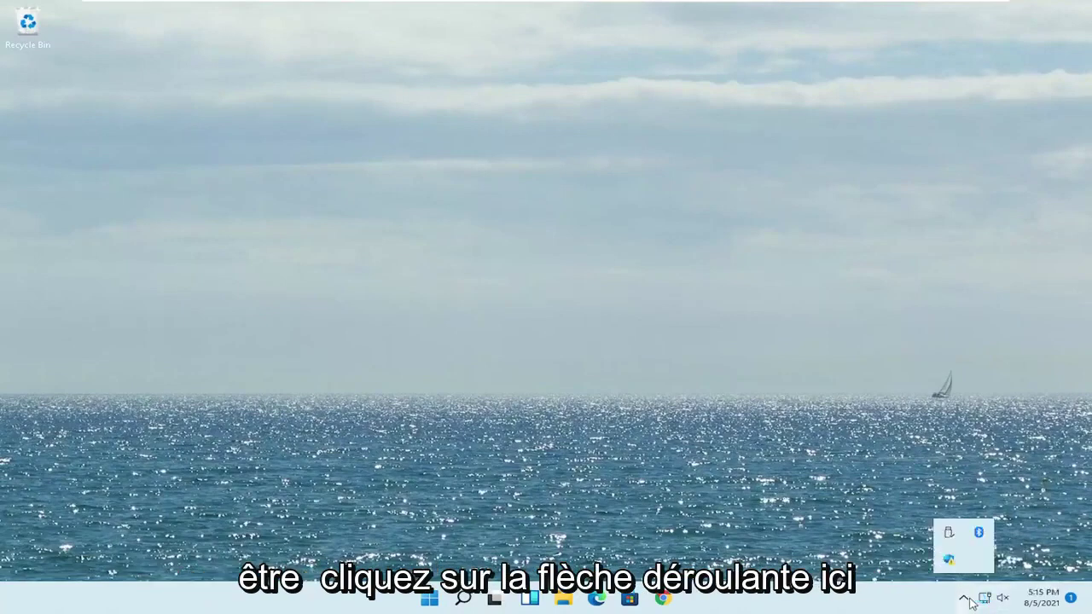
click(981, 534)
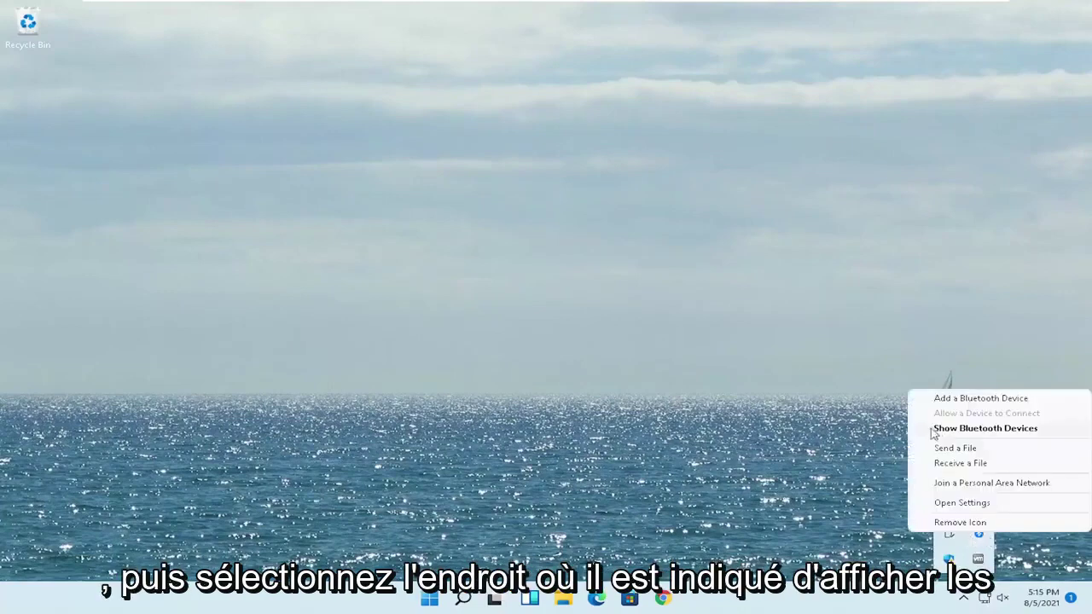
click(989, 429)
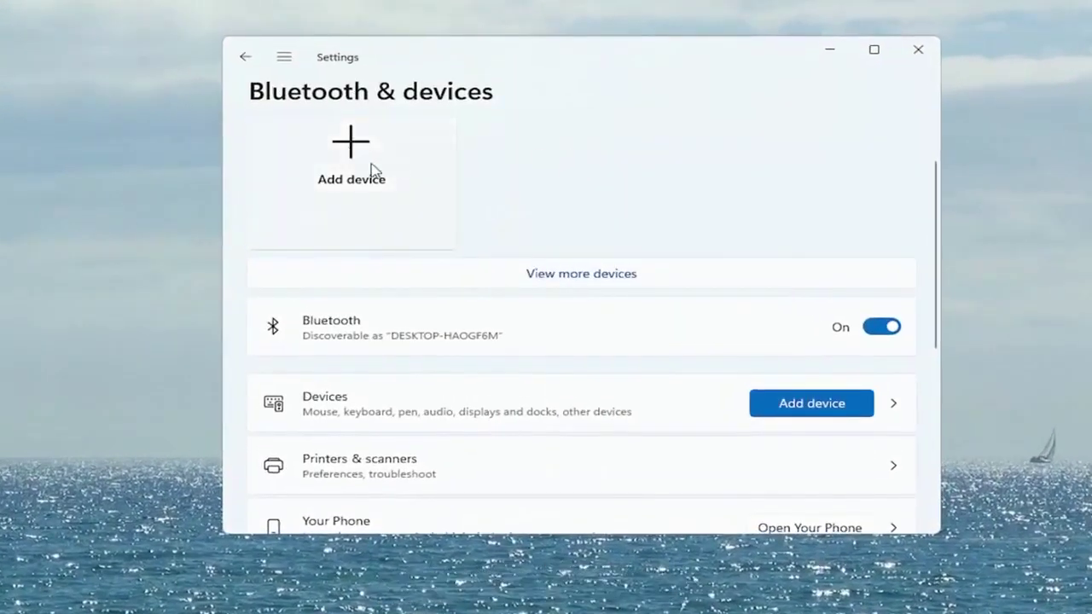
Begin adding a Bluetooth device, then close the Add a device dialog and Settings.
click(347, 153)
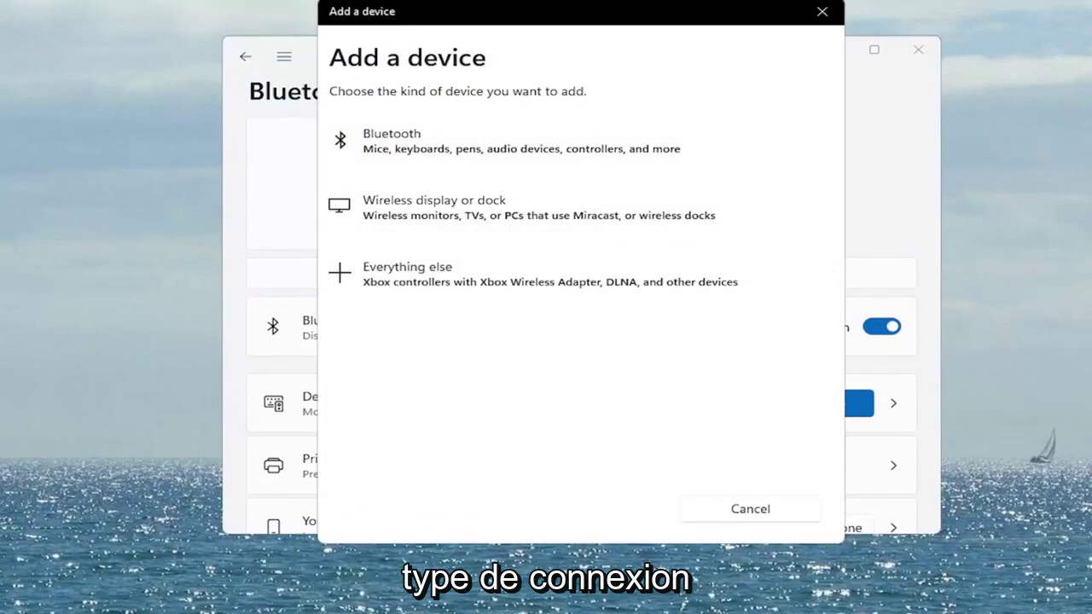
click(395, 154)
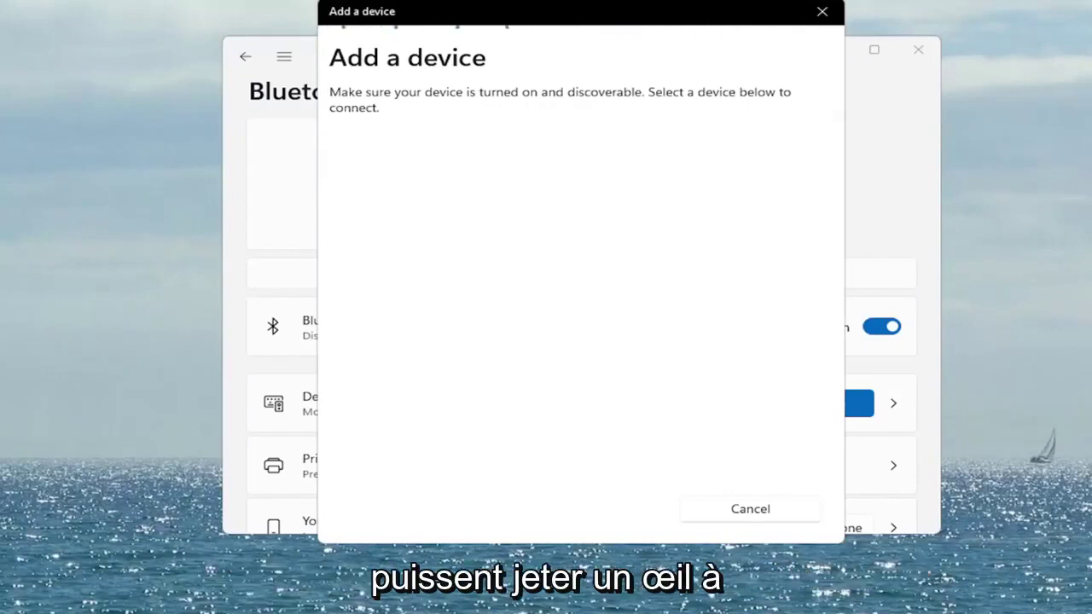
click(824, 12)
click(917, 50)
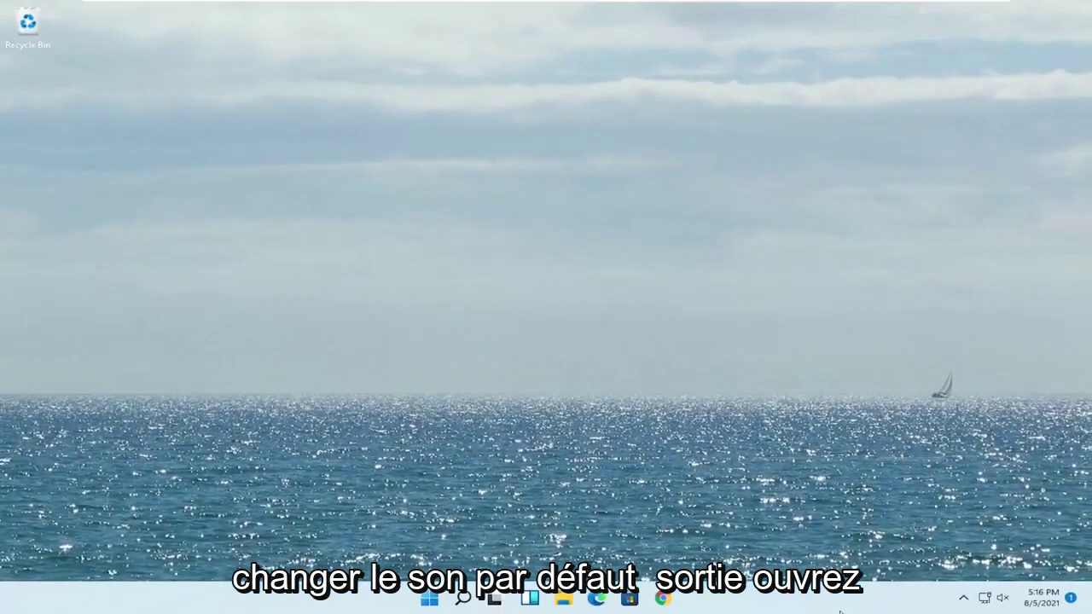
Launch Settings from Windows Search and go to the System page via the navigation pane.
click(462, 599)
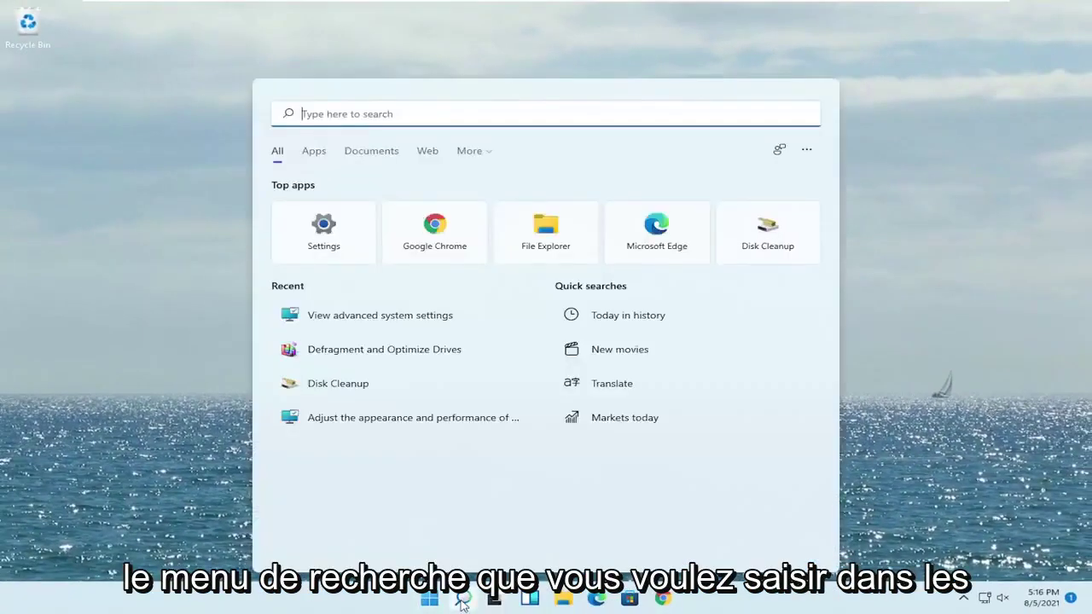
text(settings)
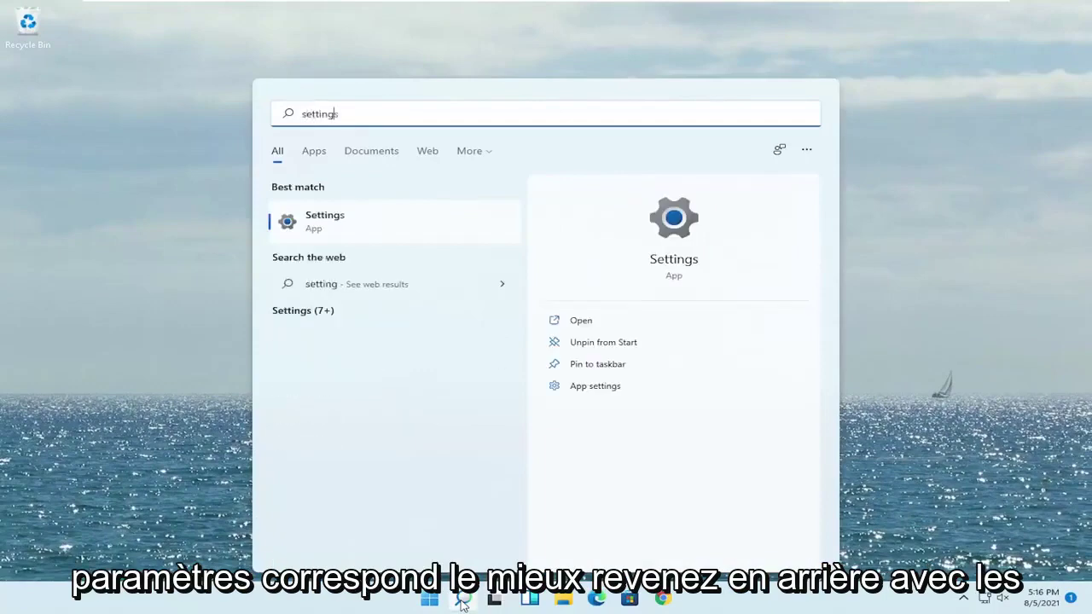
click(330, 223)
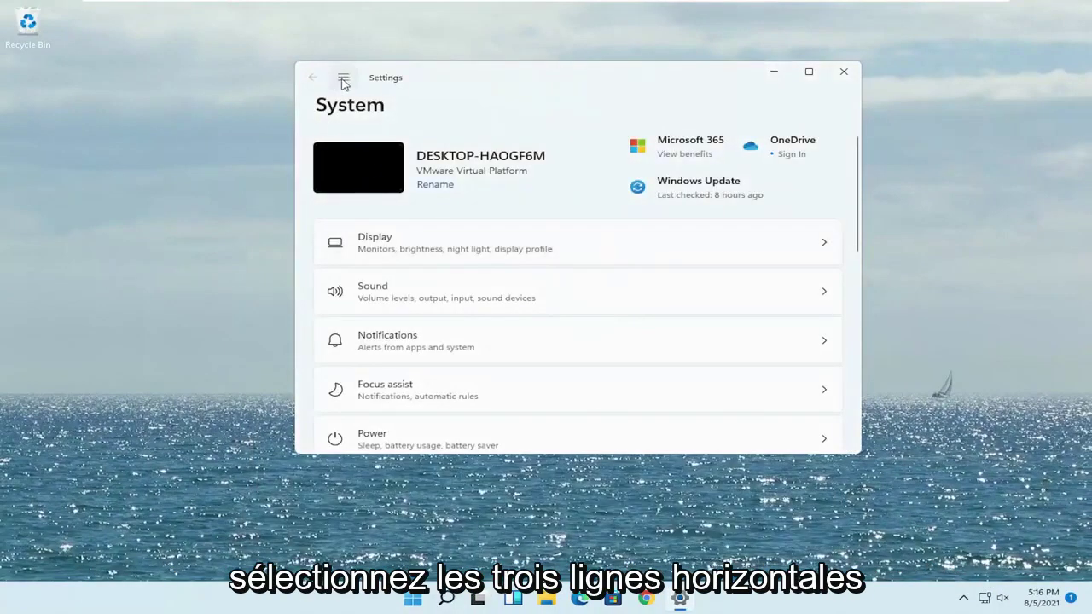
click(343, 80)
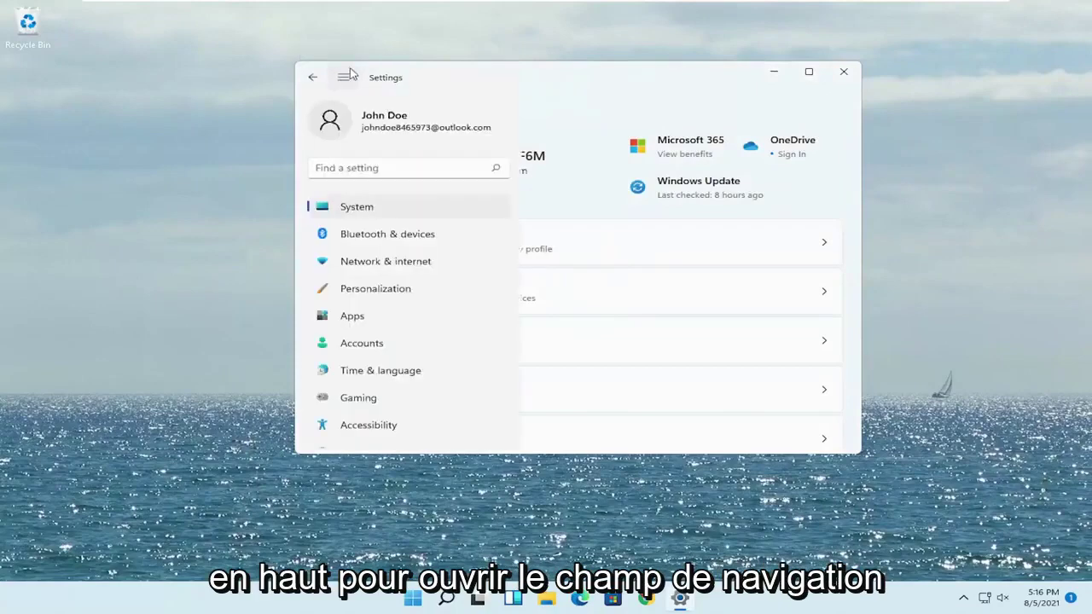
click(334, 213)
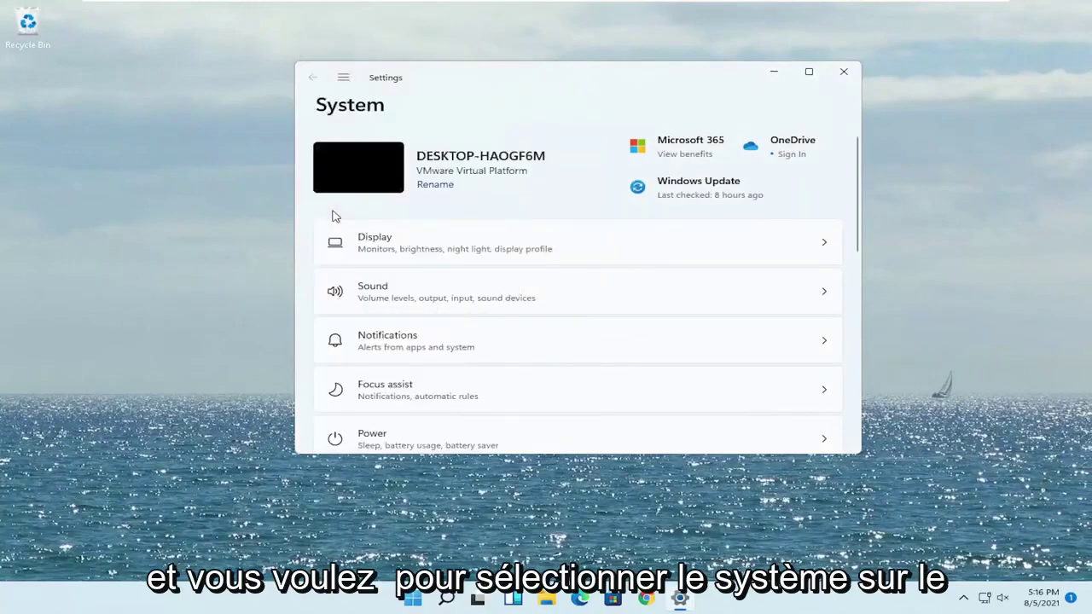
Go to Sound settings, refresh the output device list, and select the Speakers device.
click(417, 299)
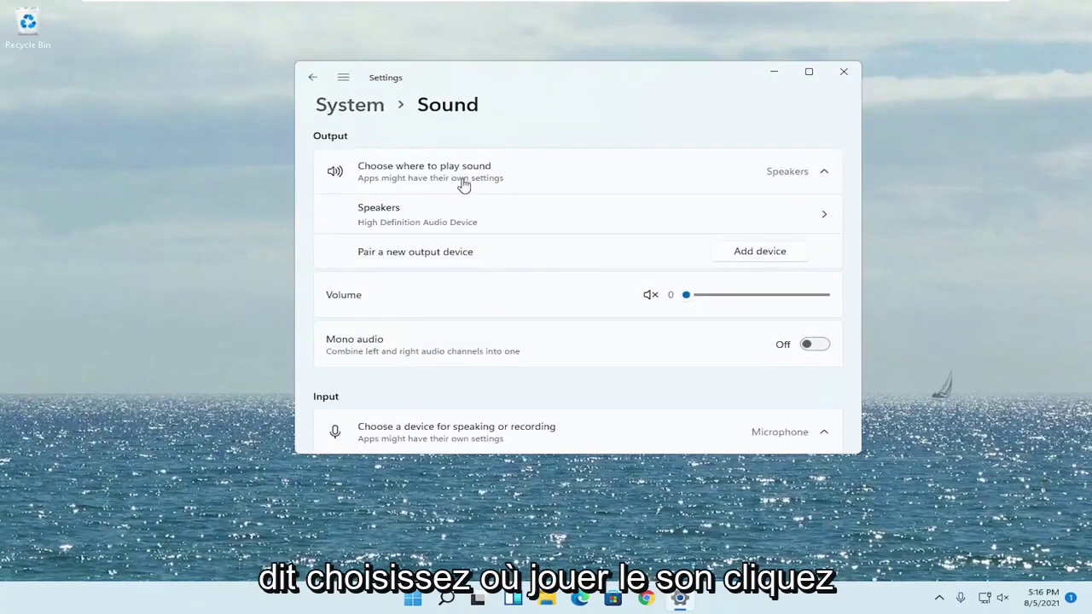
click(755, 176)
click(779, 177)
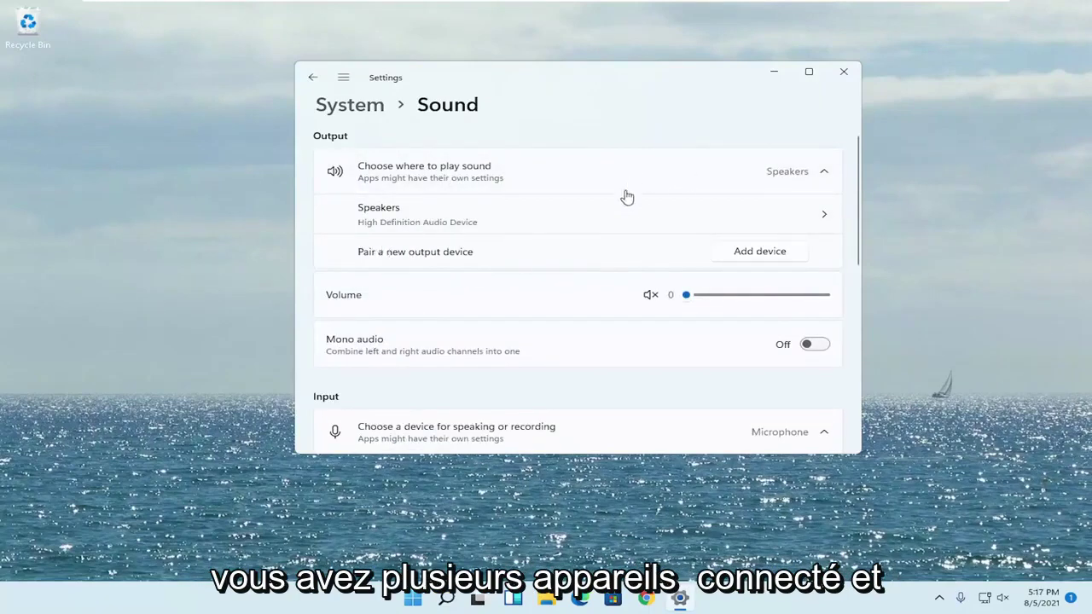
click(413, 218)
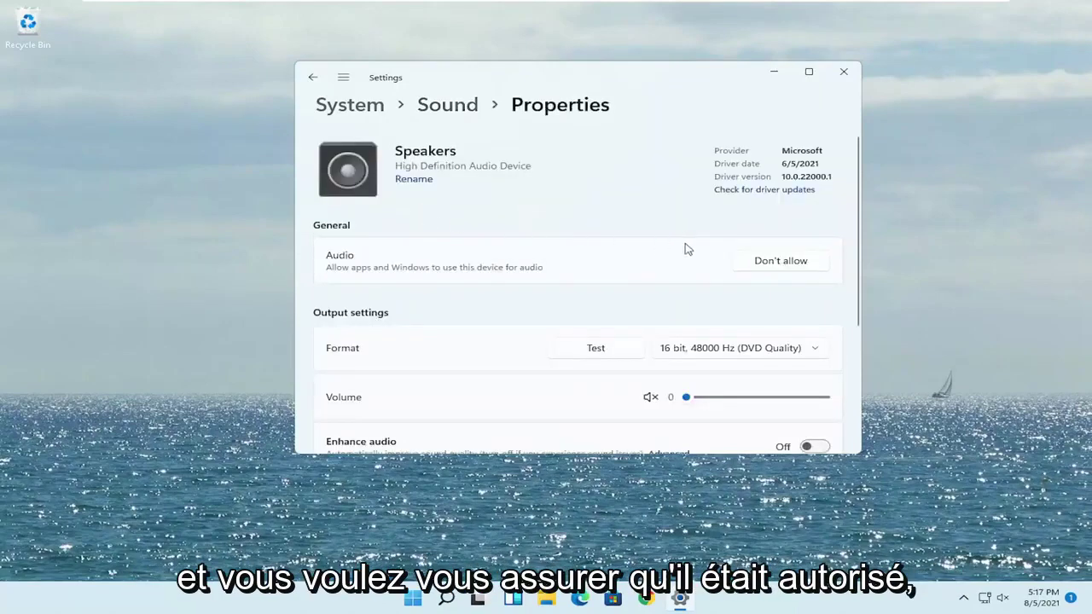
Switch the speakers to Don't allow and back to Allow, test the volume slider, then return to Sound.
click(781, 261)
click(691, 223)
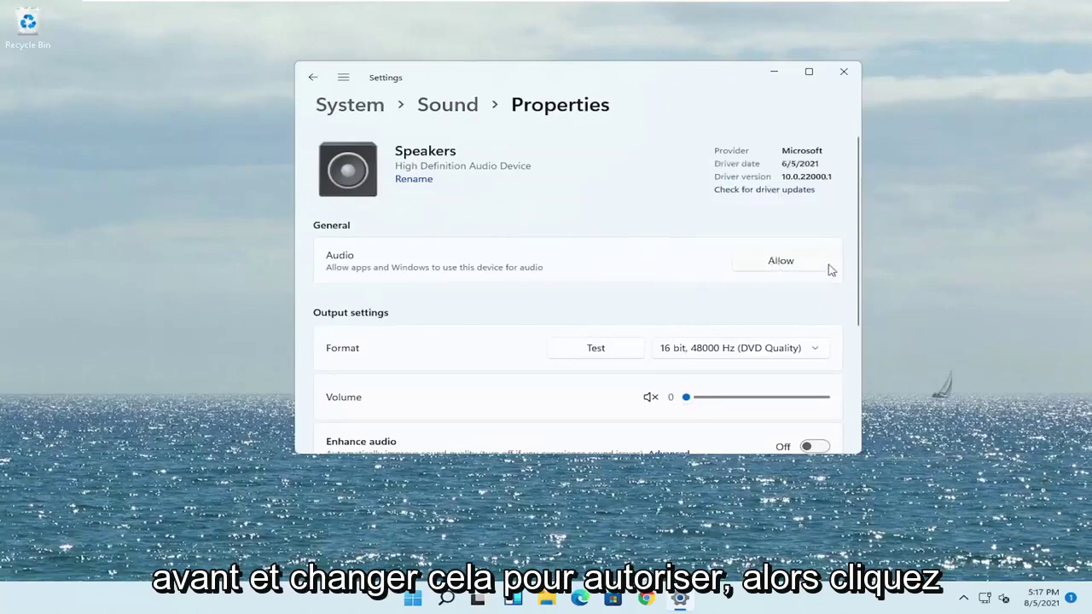
click(778, 266)
scroll(742, 283, down, 2)
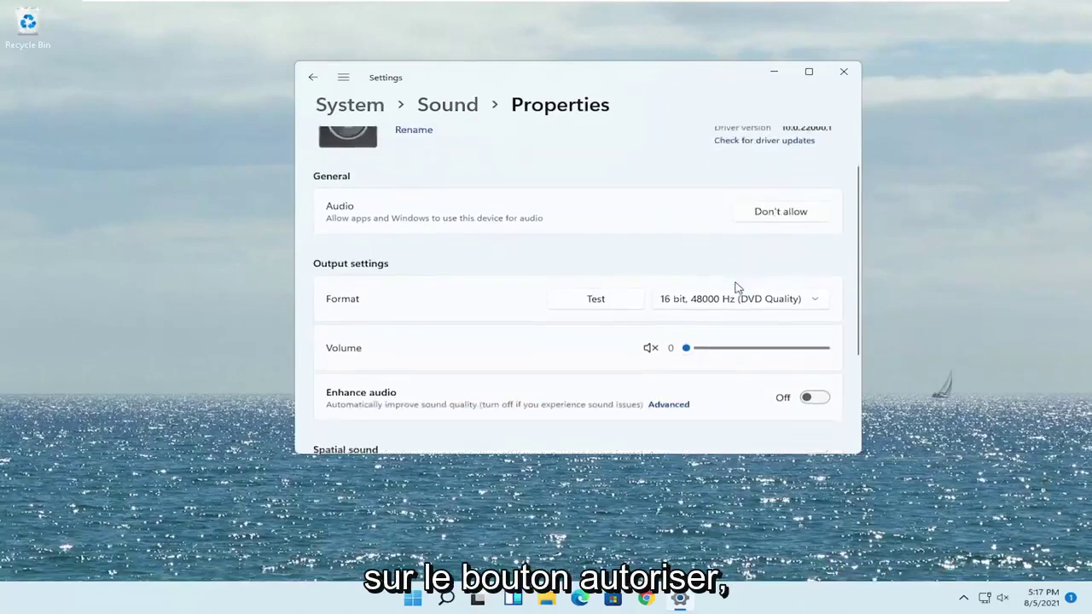
drag(702, 302, 628, 304)
scroll(499, 268, up, 2)
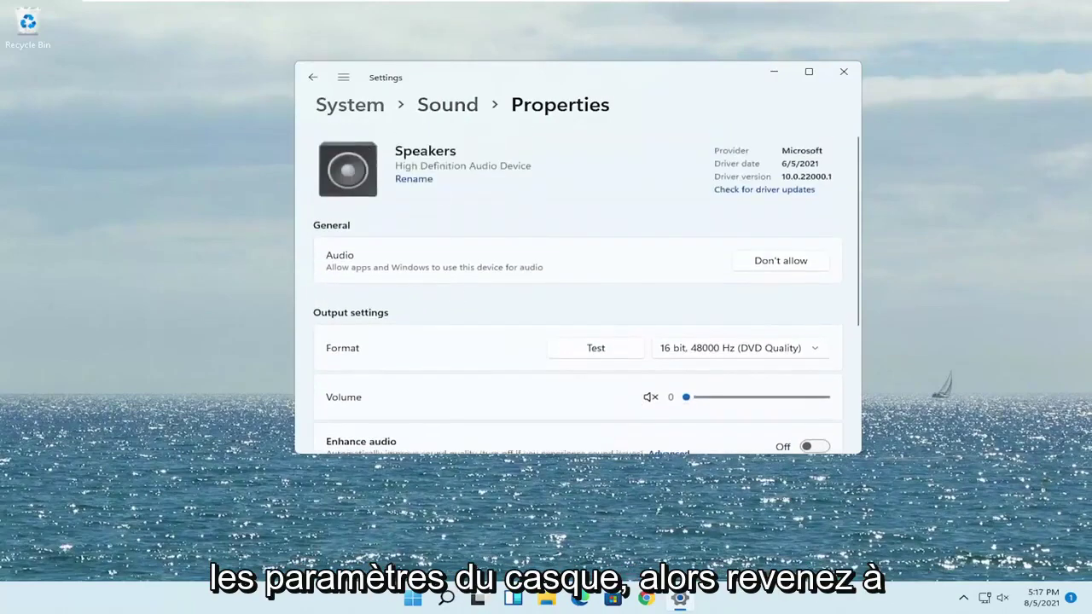
click(313, 77)
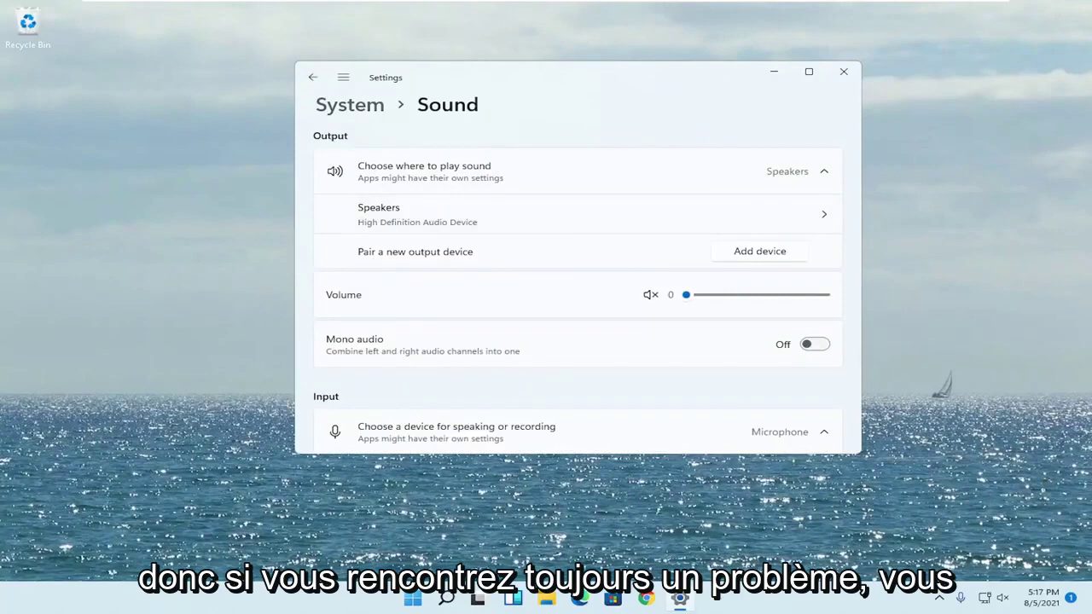
Close Sound settings, search 'troubleshoot' to reopen Settings, and scroll the System list to Troubleshoot.
click(840, 73)
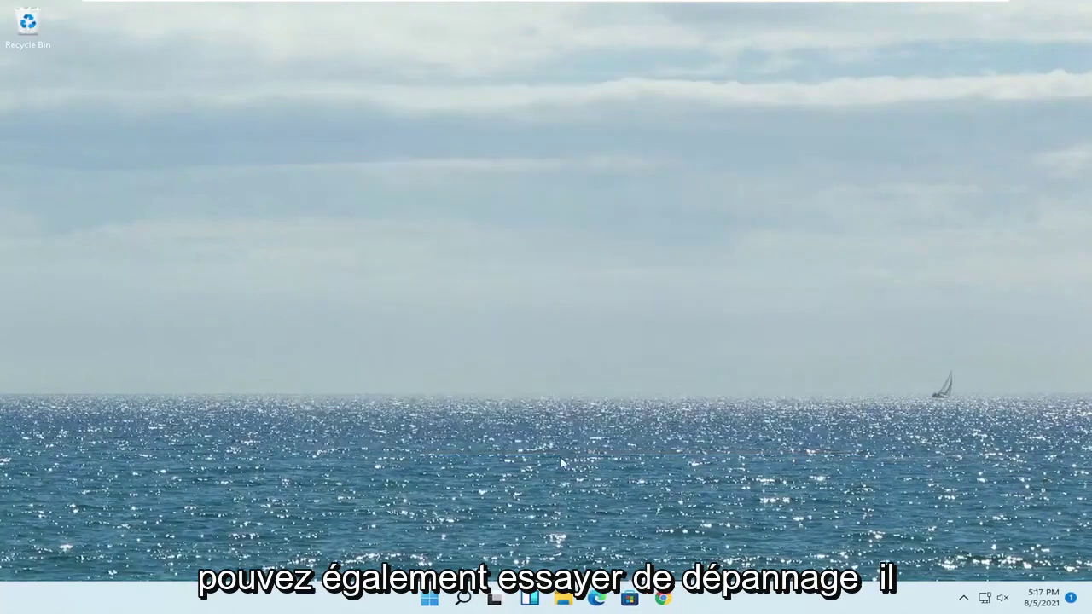
text(troubleshoot)
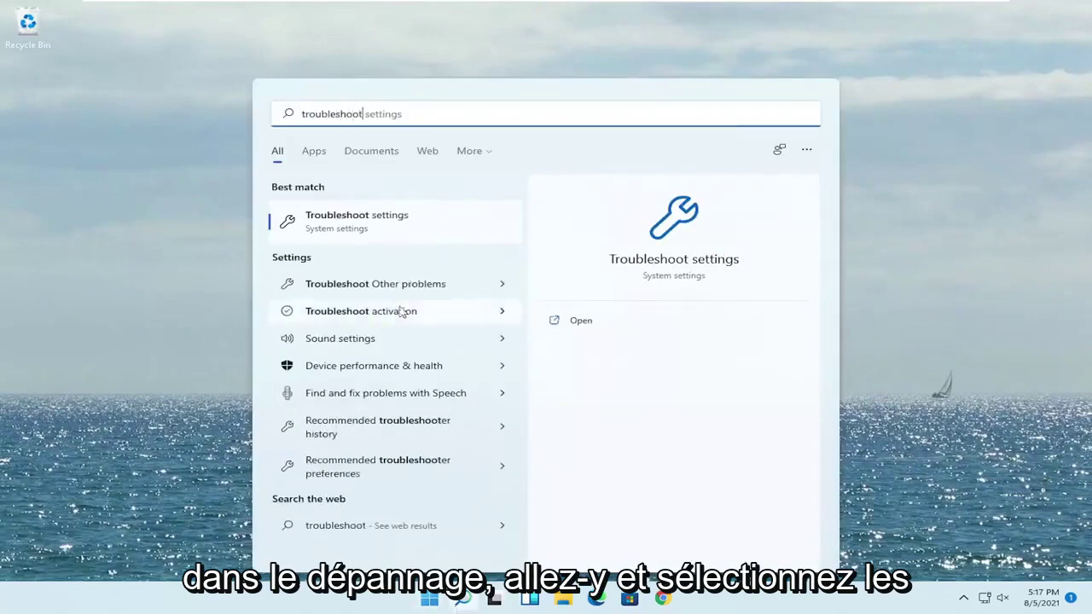
click(398, 232)
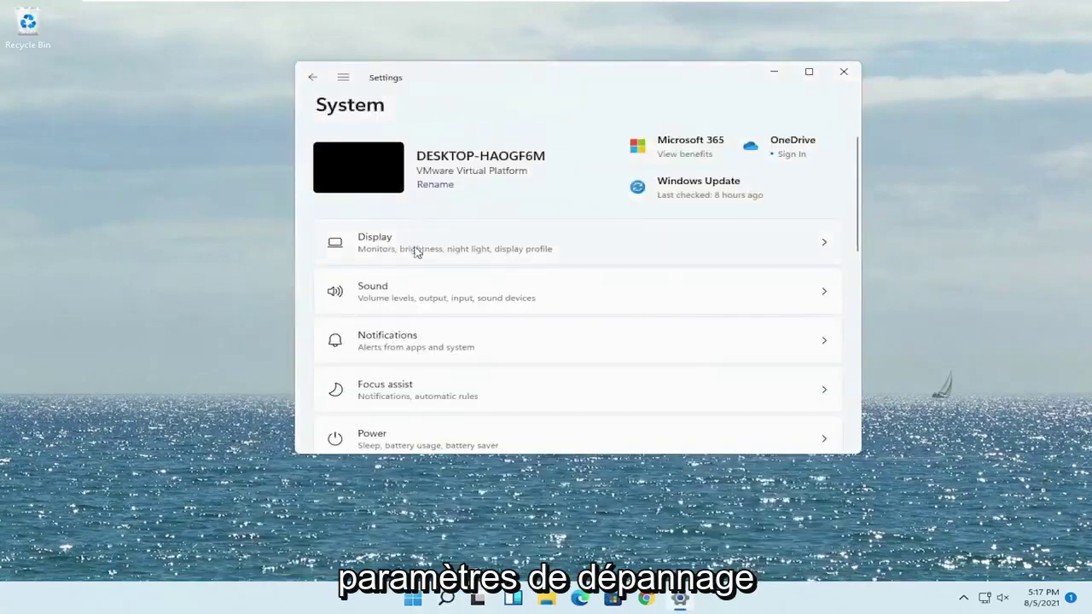
scroll(510, 349, down, 5)
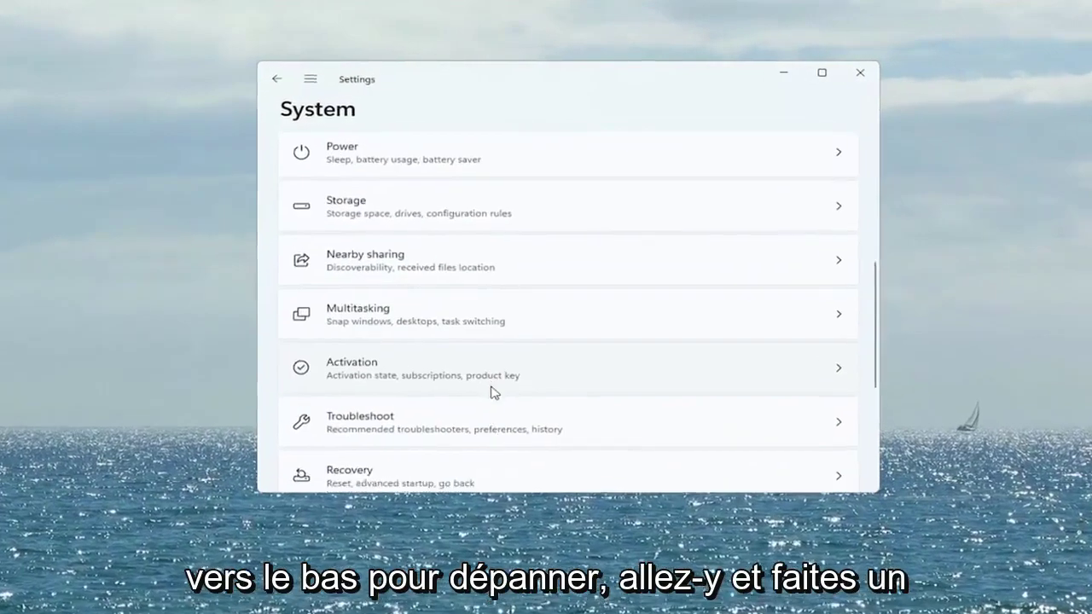
Go to System > Troubleshoot > Other troubleshooters.
click(440, 422)
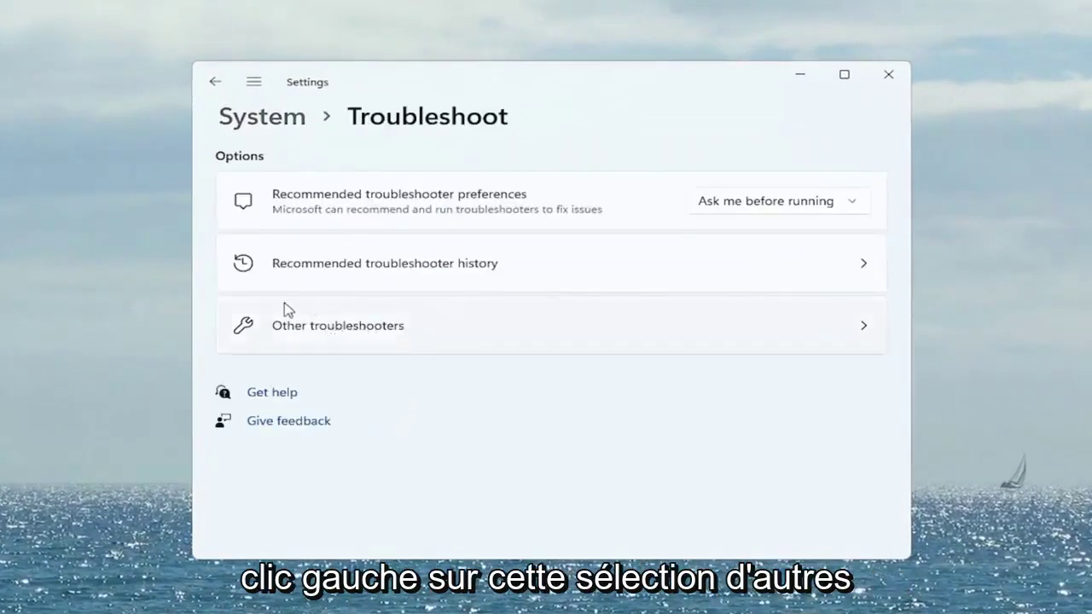
click(348, 342)
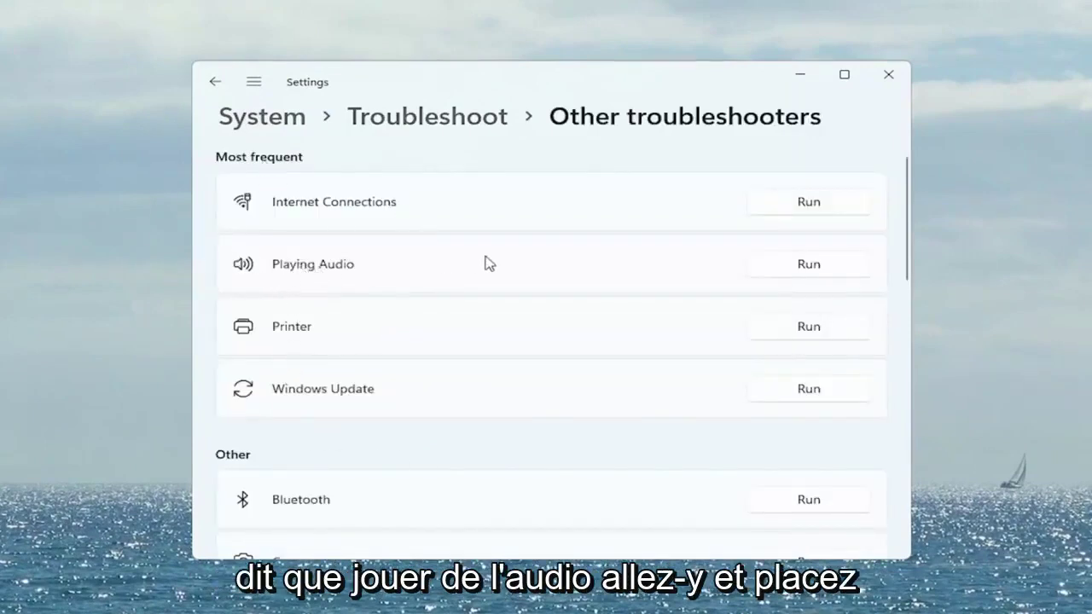
Run the Playing Audio troubleshooter, declining Audio Enhancements, and close it when finished.
click(813, 266)
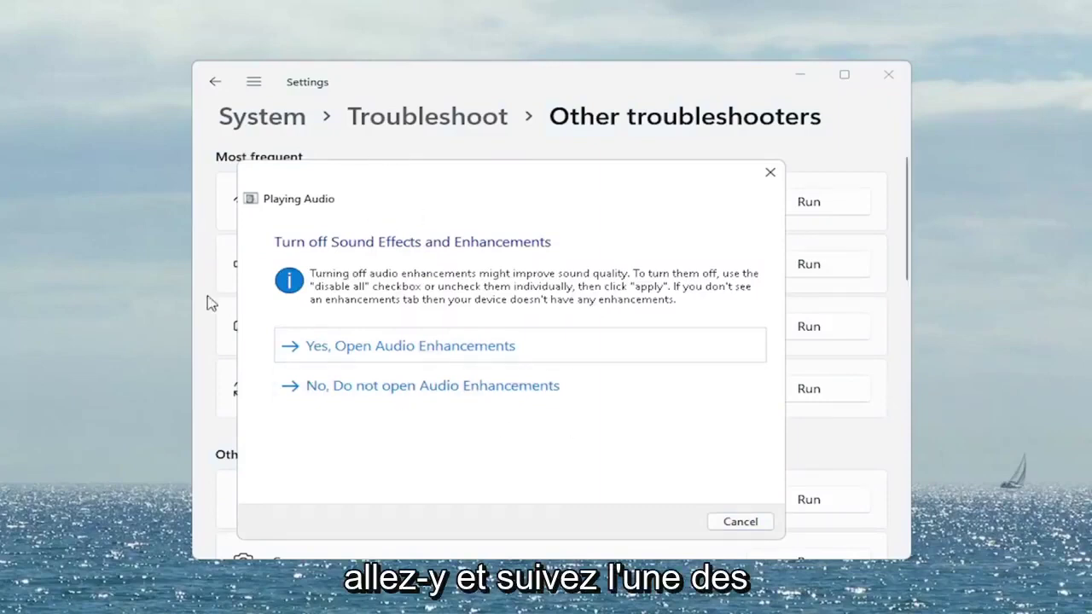
click(388, 392)
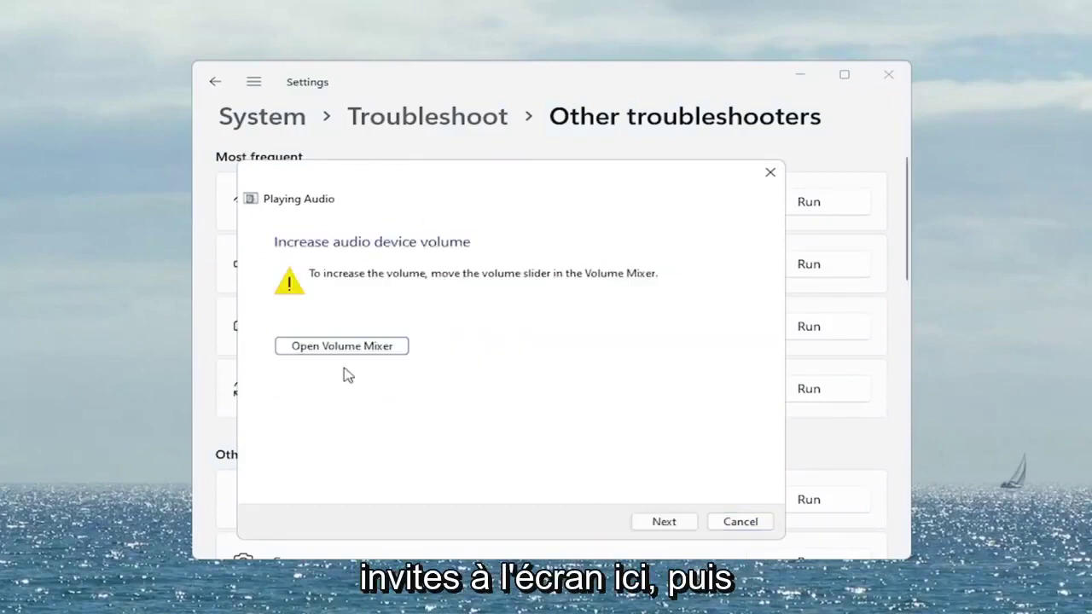
click(657, 523)
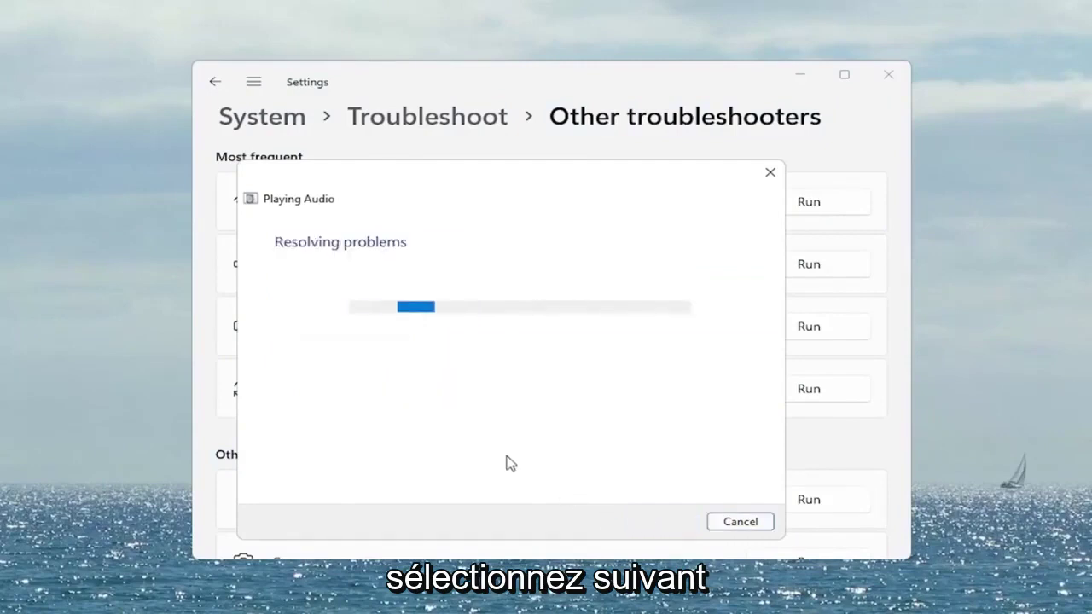
click(741, 523)
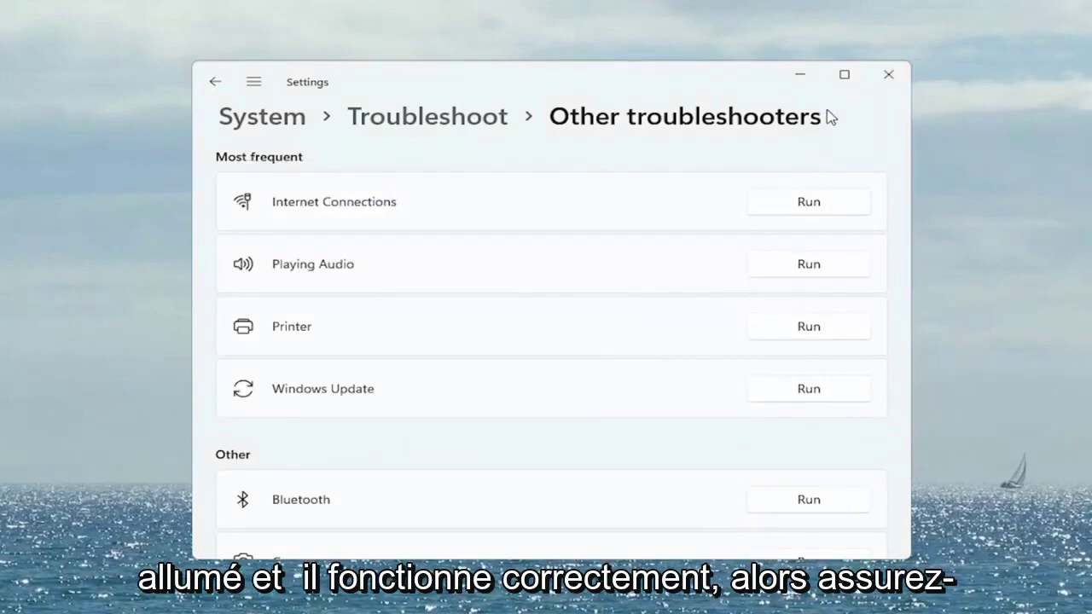
Close the Settings window to reveal the empty desktop.
click(890, 76)
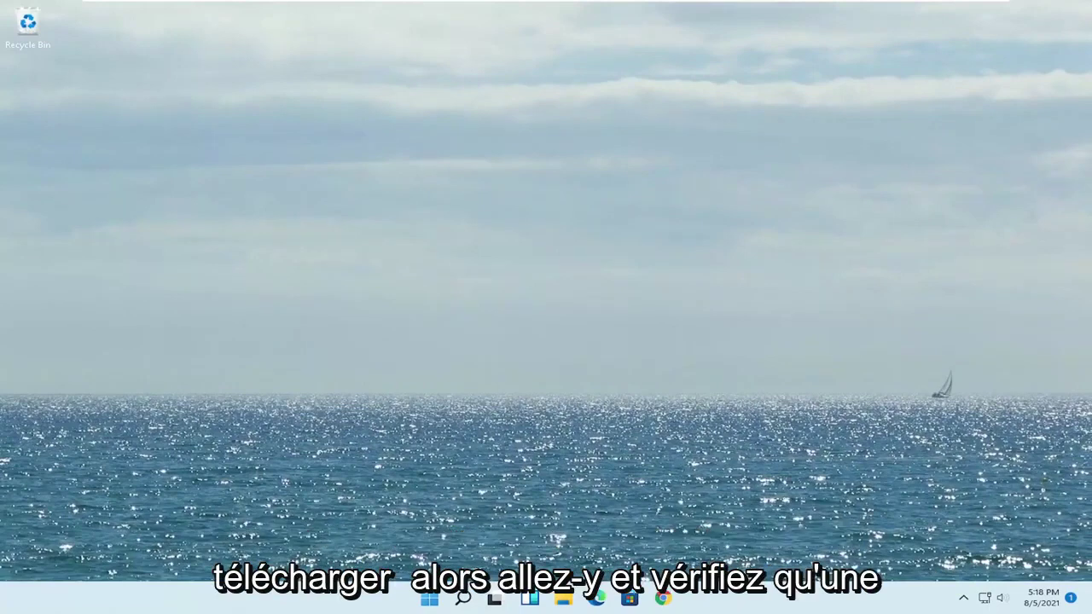
Search 'update' from the taskbar and open the Check for updates settings page.
click(461, 600)
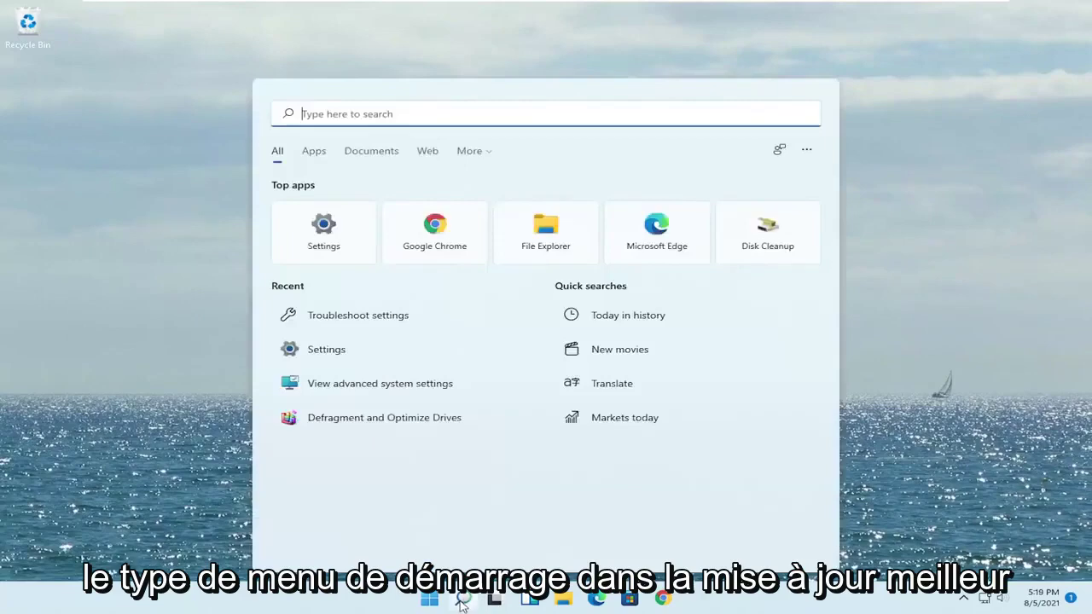
text(update)
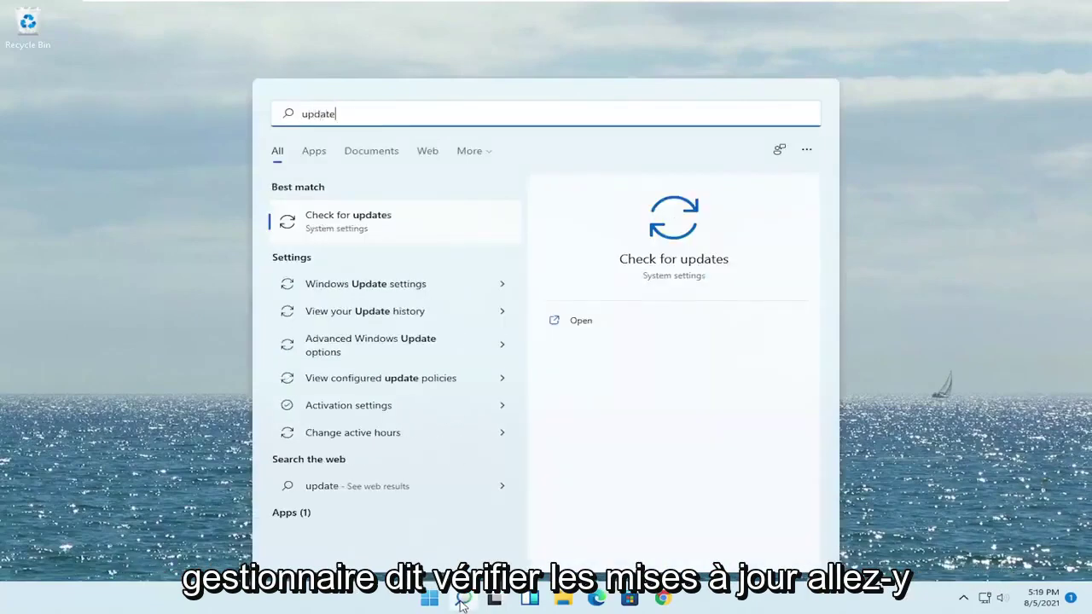
click(365, 226)
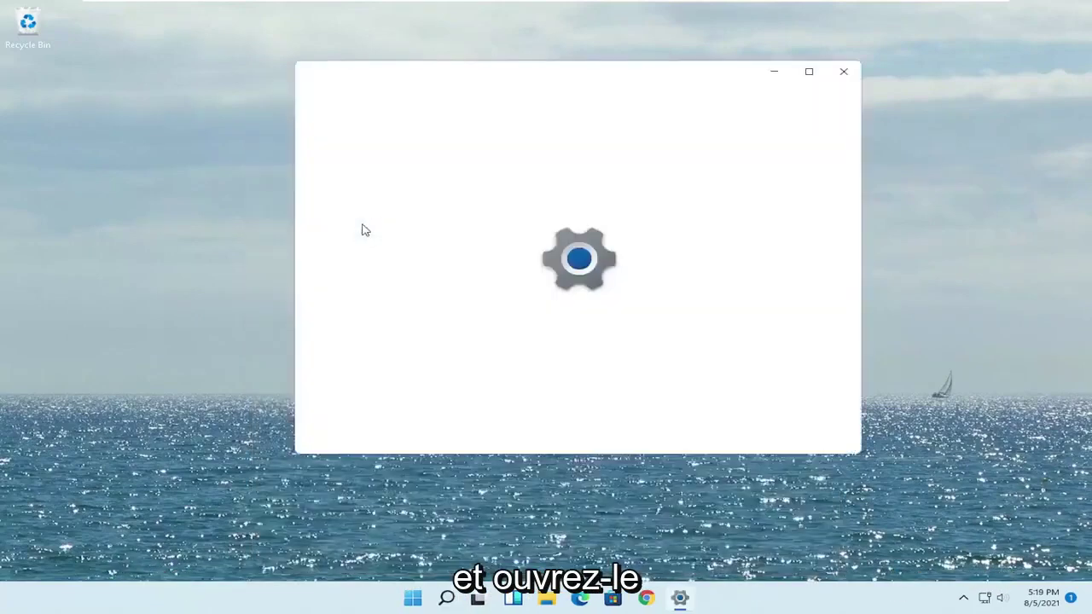